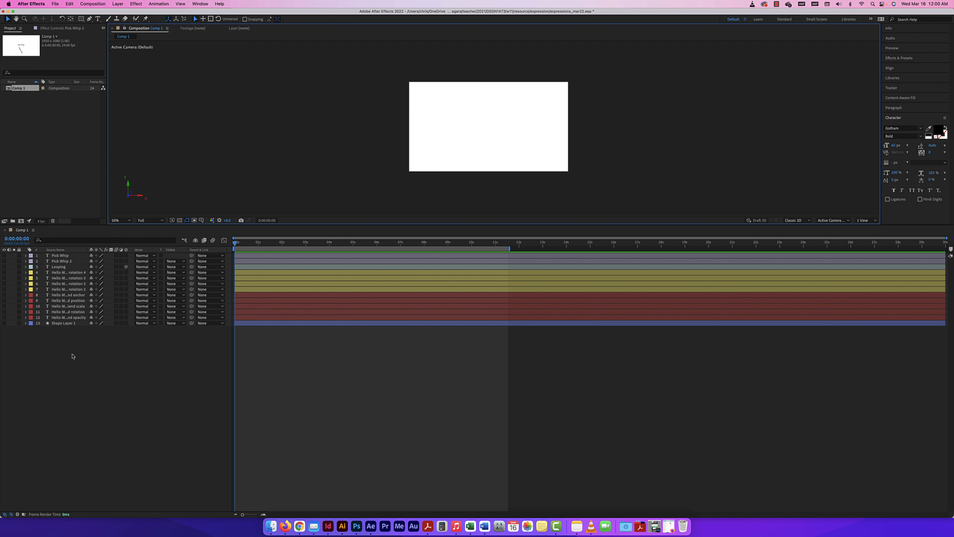
Make Shape Layer 1's blue square visible and zoom in on a taller comp viewer.
left_click(4, 322)
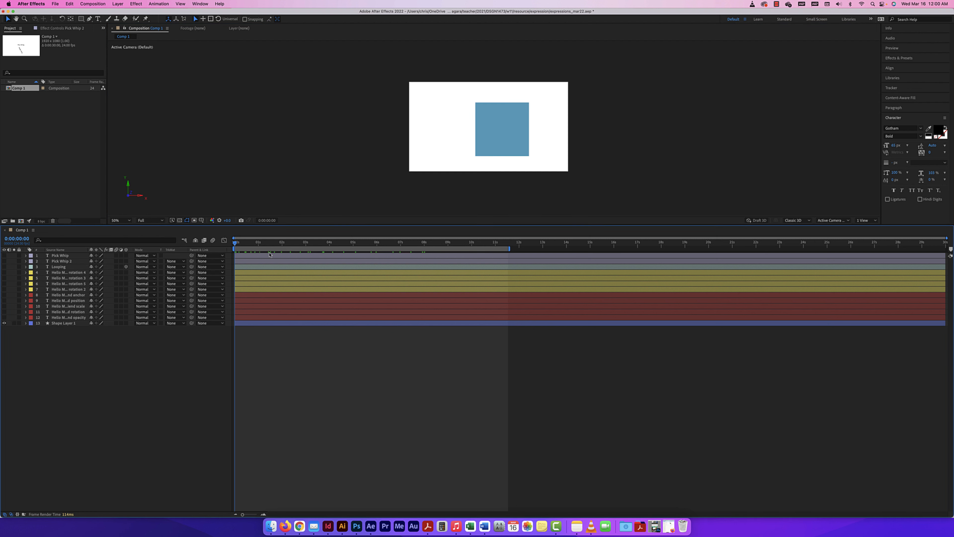
key("super+equal")
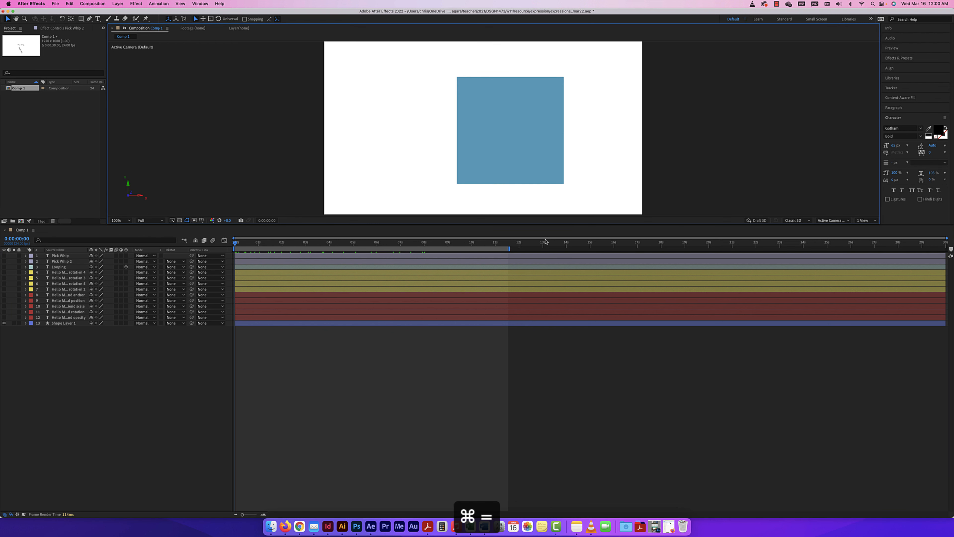
left_click_drag(550, 225, 550, 315)
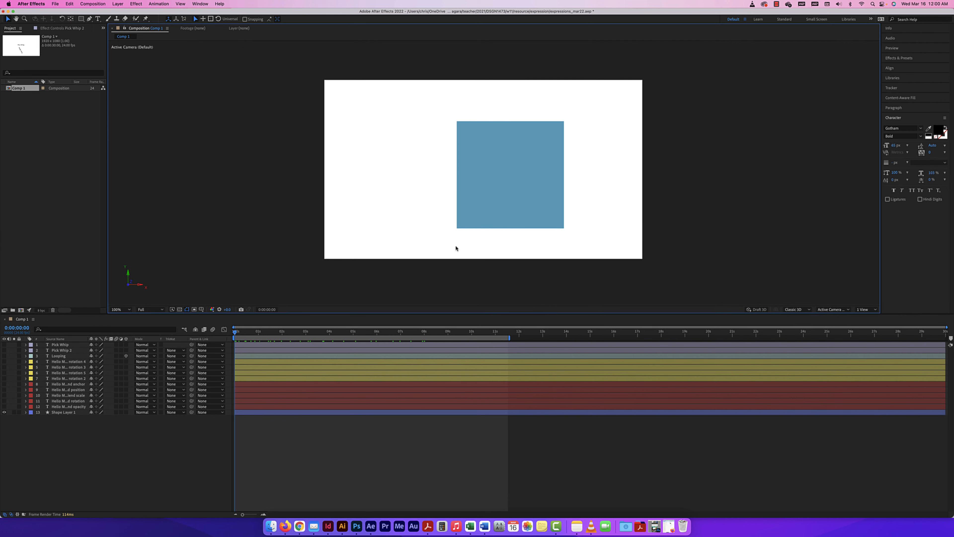
Preview the animation and expand Shape Layer 1's properties.
key("space")
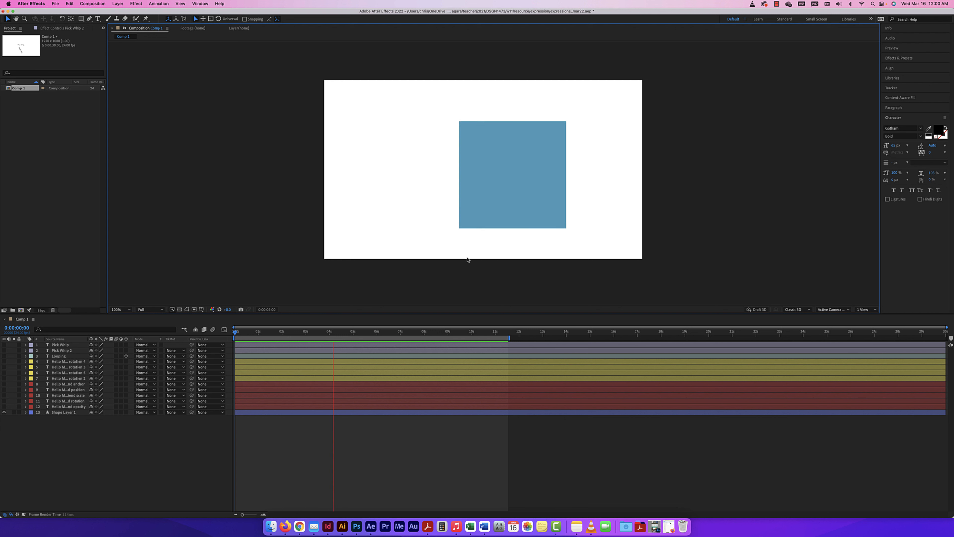
key("space")
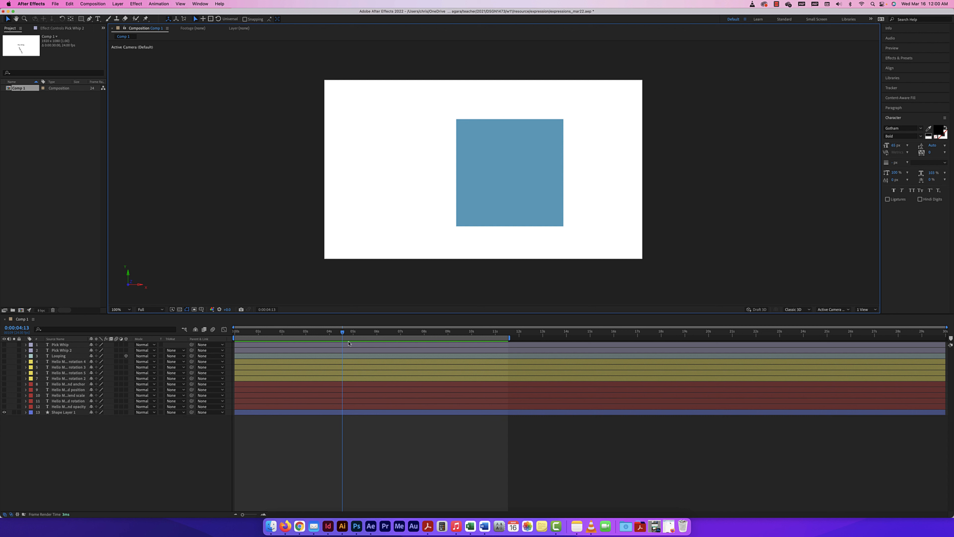
left_click(25, 411)
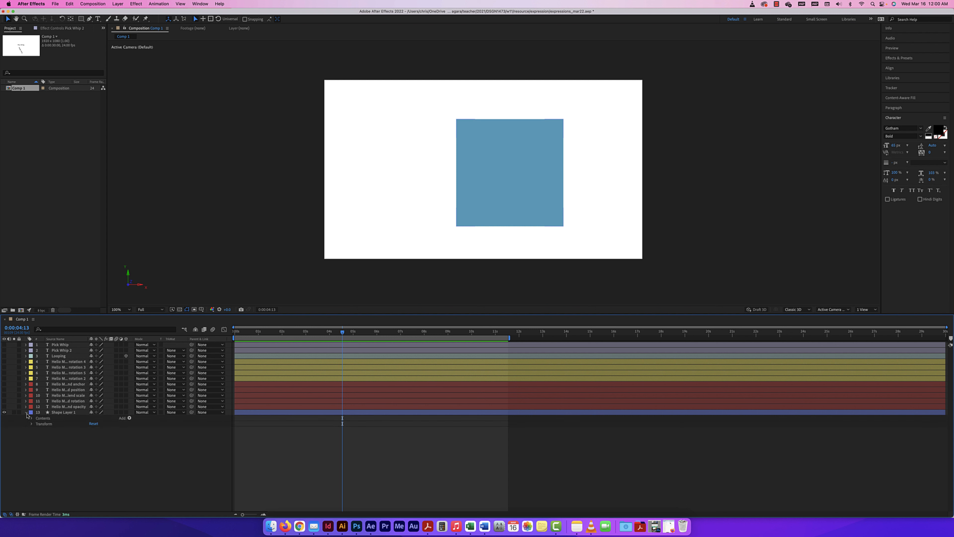
Hide Shape Layer 1 and draw a new blue square, moving it down and left.
left_click(25, 412)
left_click(4, 412)
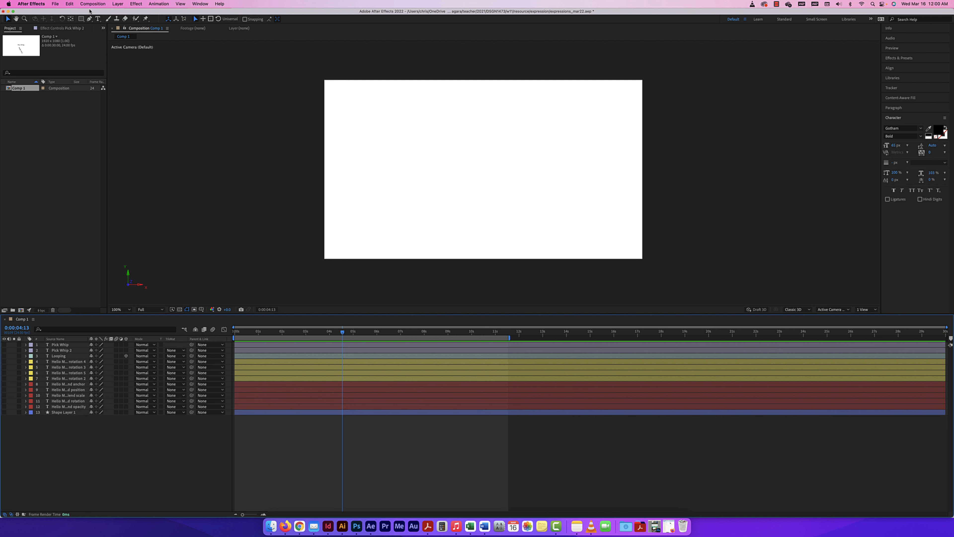
left_click(80, 19)
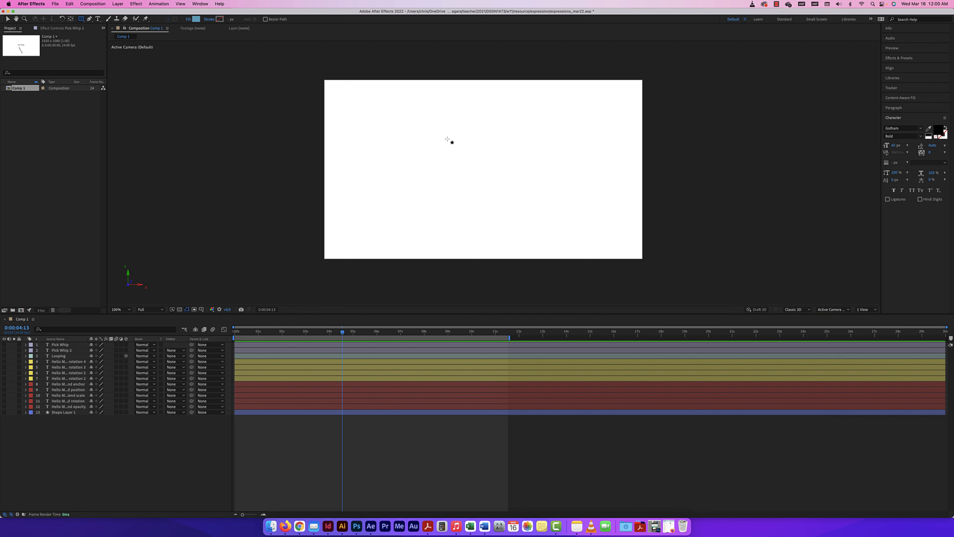
left_click_drag(472, 173, 535, 110)
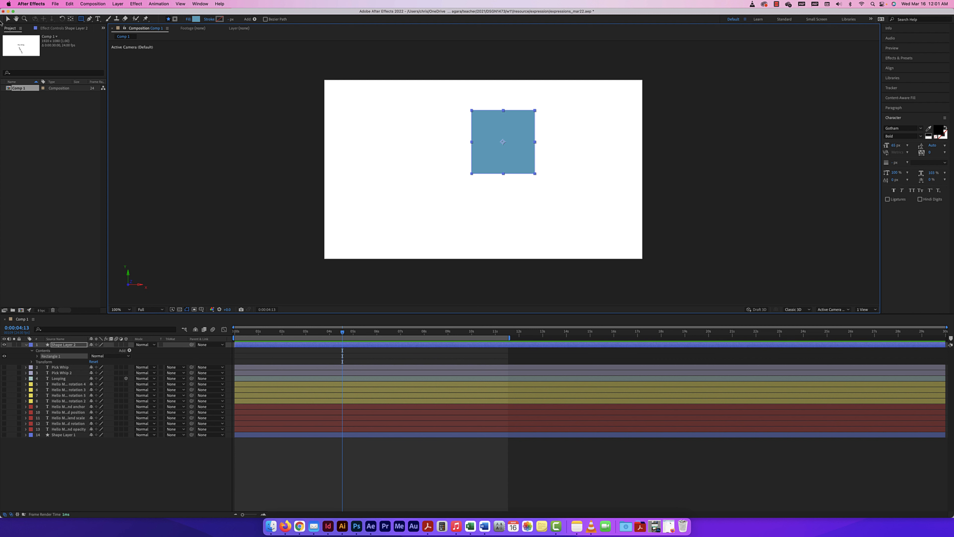
left_click(7, 19)
left_click_drag(513, 164, 493, 189)
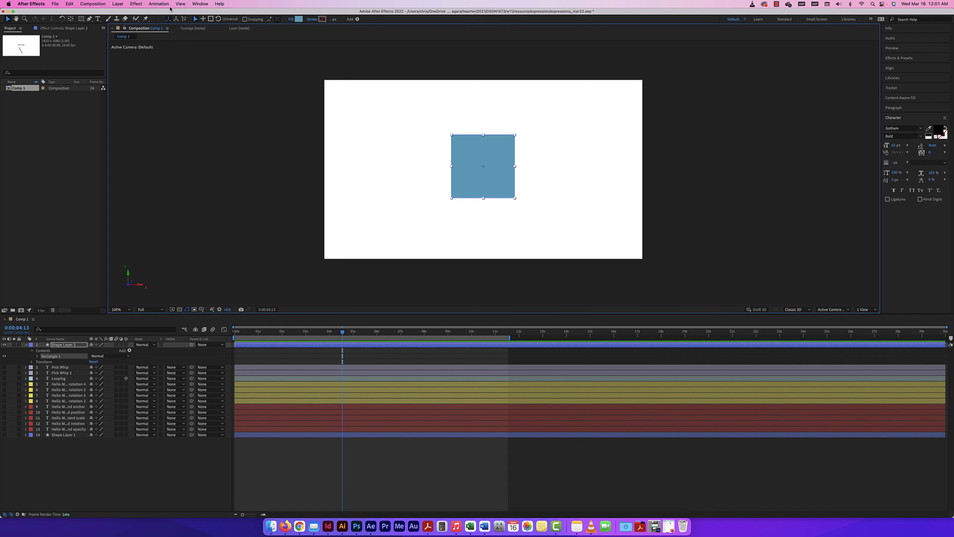
Centre the new square's anchor point and reveal Shape Layer 2's Transform properties.
left_click(71, 19)
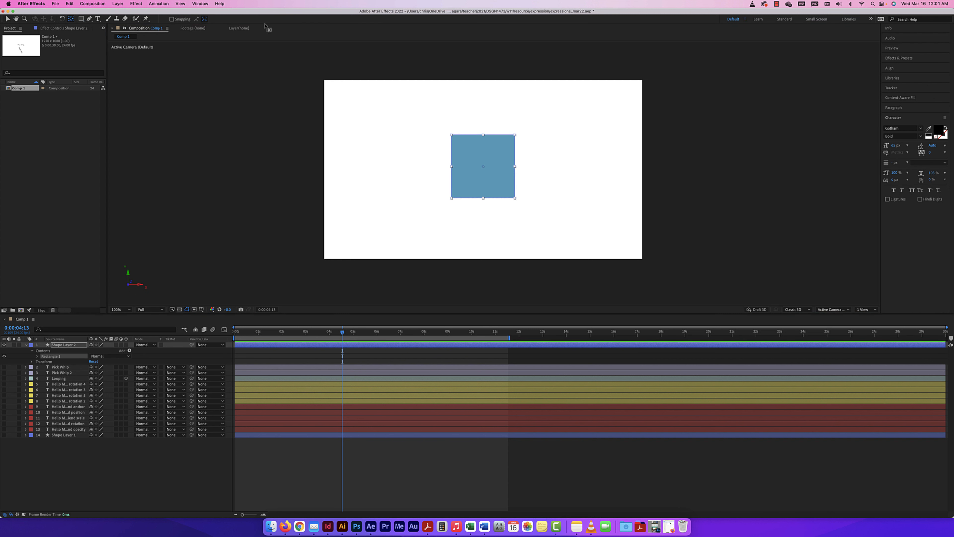
double_click(71, 21)
left_click(7, 19)
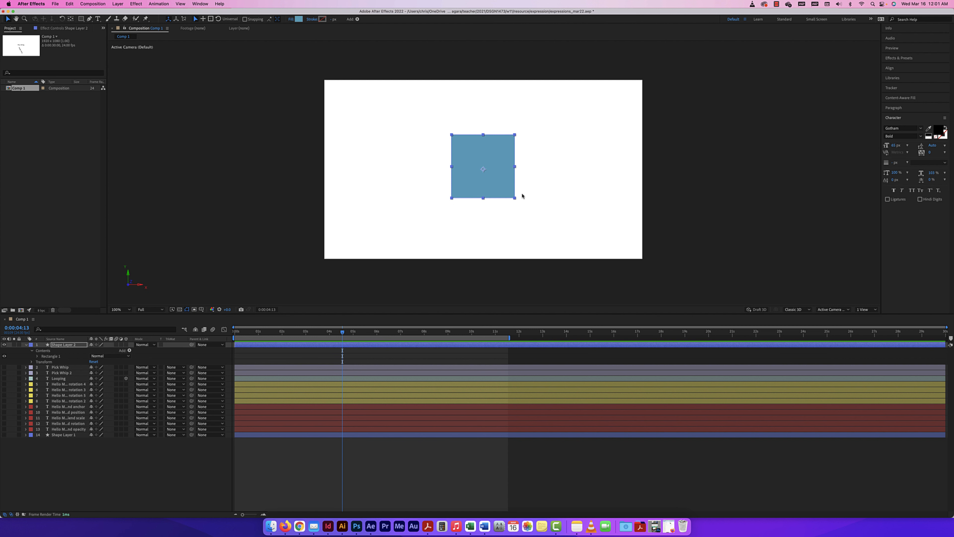
left_click(500, 186)
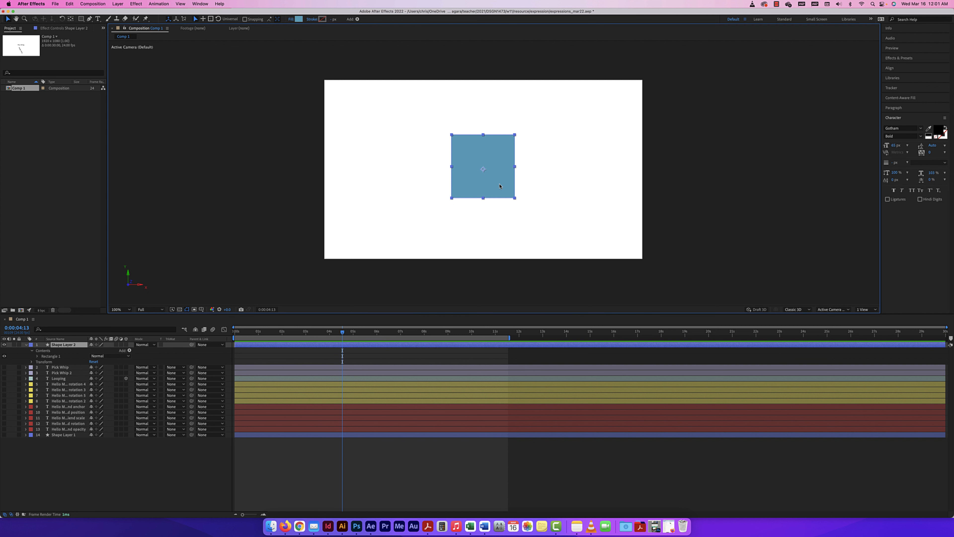
left_click(32, 362)
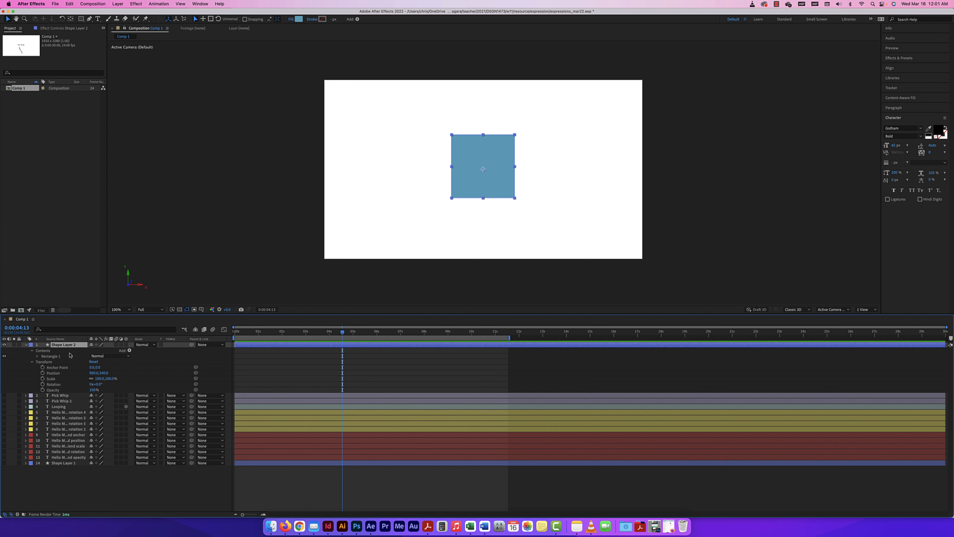
Keyframe the square's Position from off the left edge at 0s to past the right edge later.
left_click_drag(344, 335, 226, 333)
left_click(42, 373)
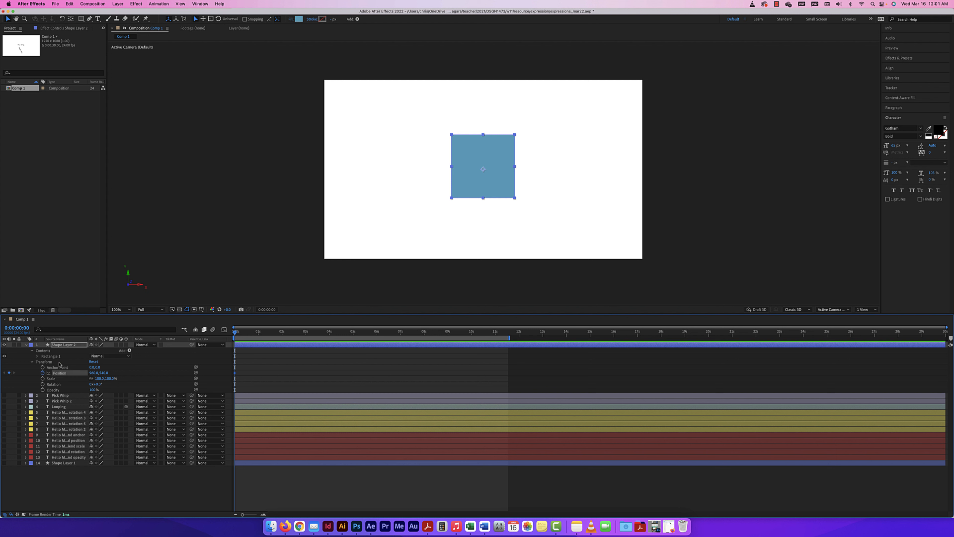
left_click_drag(476, 190, 292, 196)
left_click_drag(237, 332, 306, 332)
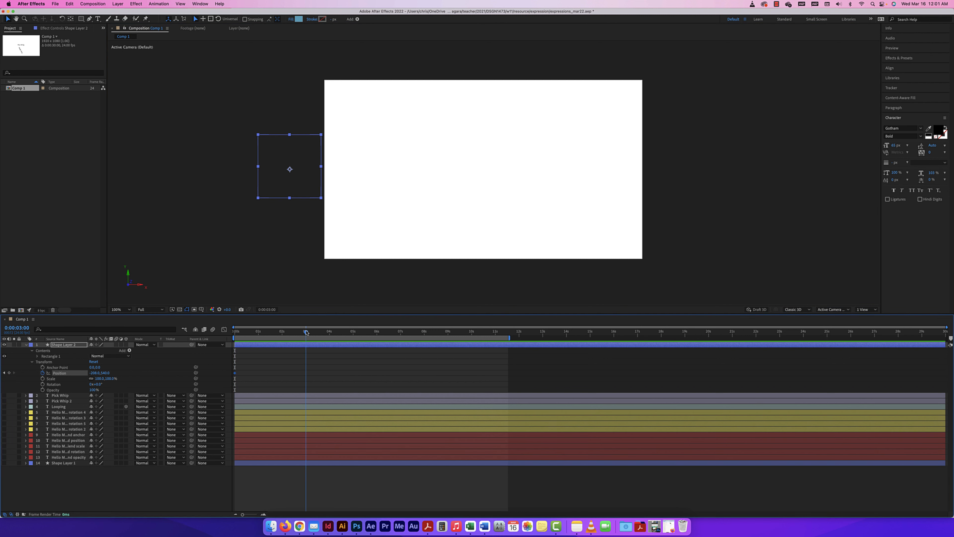
left_click_drag(293, 174, 674, 202)
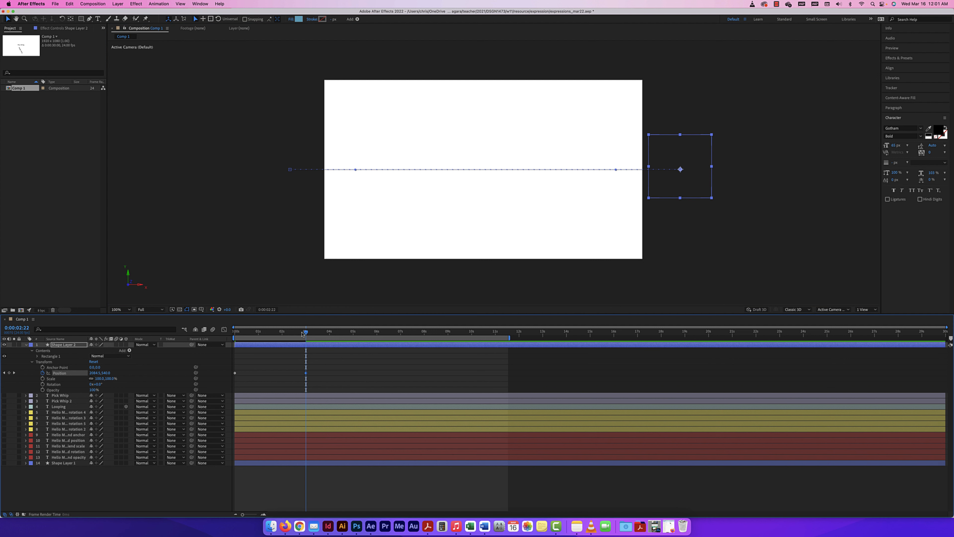
Rewind and preview the square sliding across the comp.
left_click_drag(308, 337, 231, 331)
key("space")
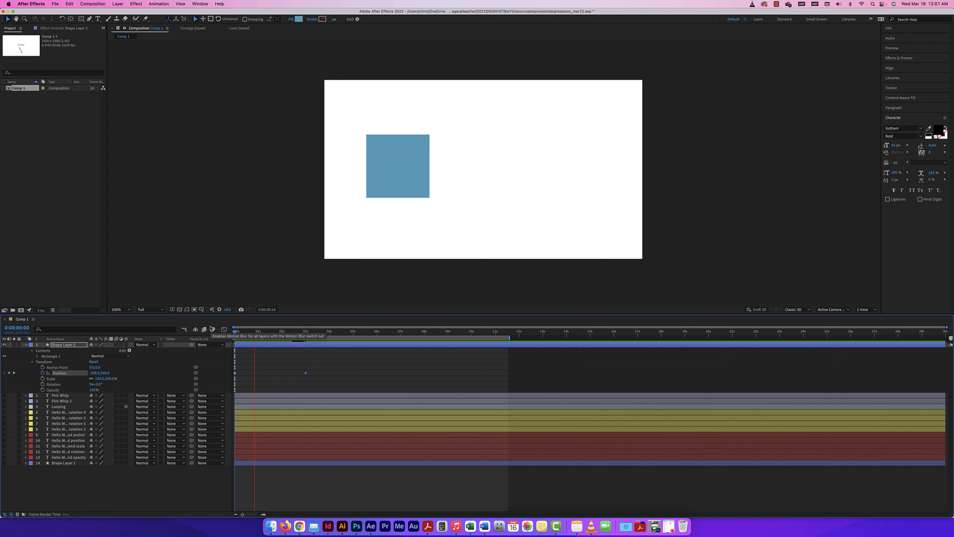
key("space")
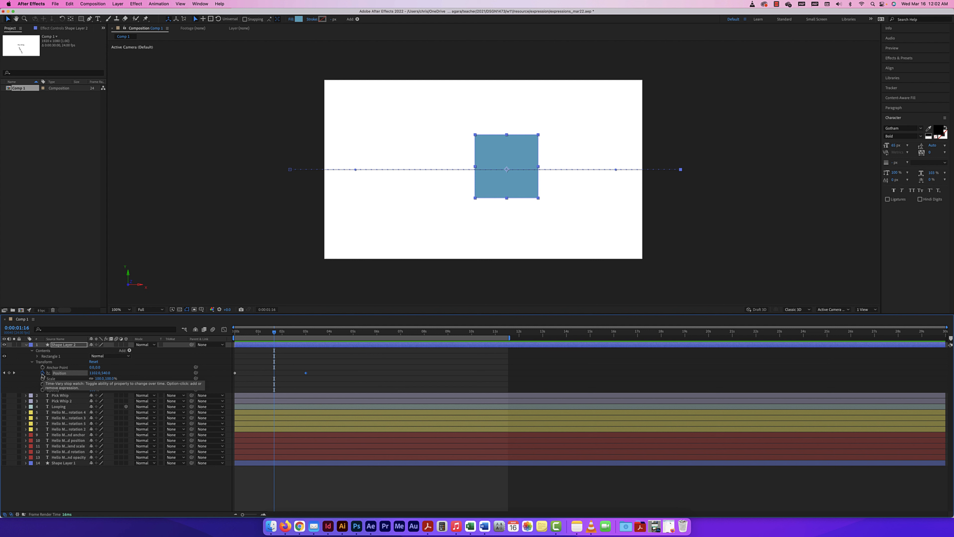
Add a transform.position expression to Shape Layer 2's Position, then disable and re-enable it.
left_click(42, 373, "alt")
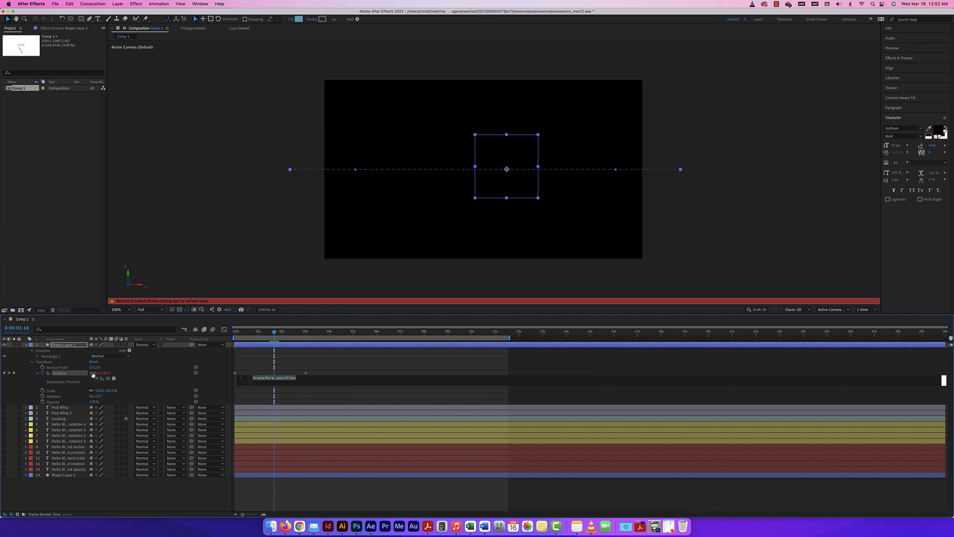
left_click_drag(93, 375, 103, 376)
left_click(303, 378)
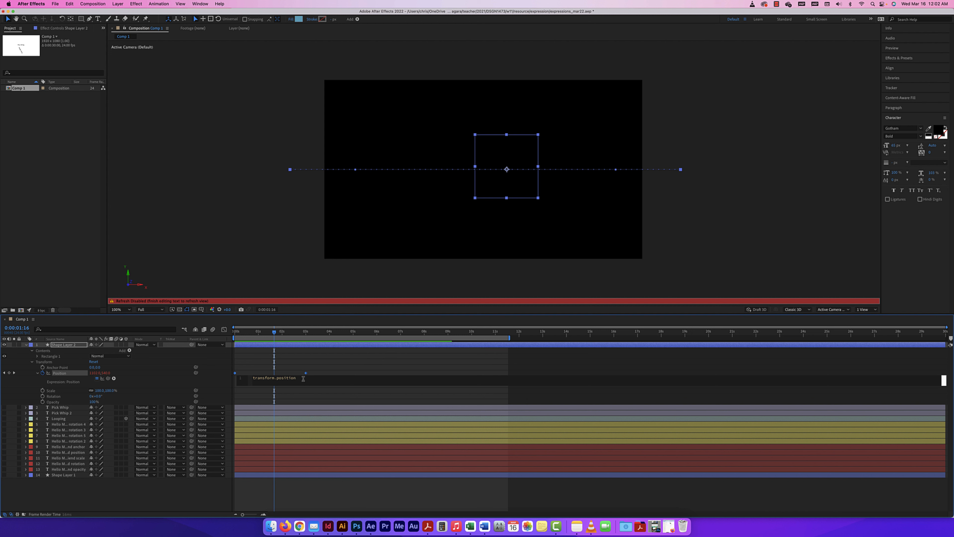
left_click(97, 379)
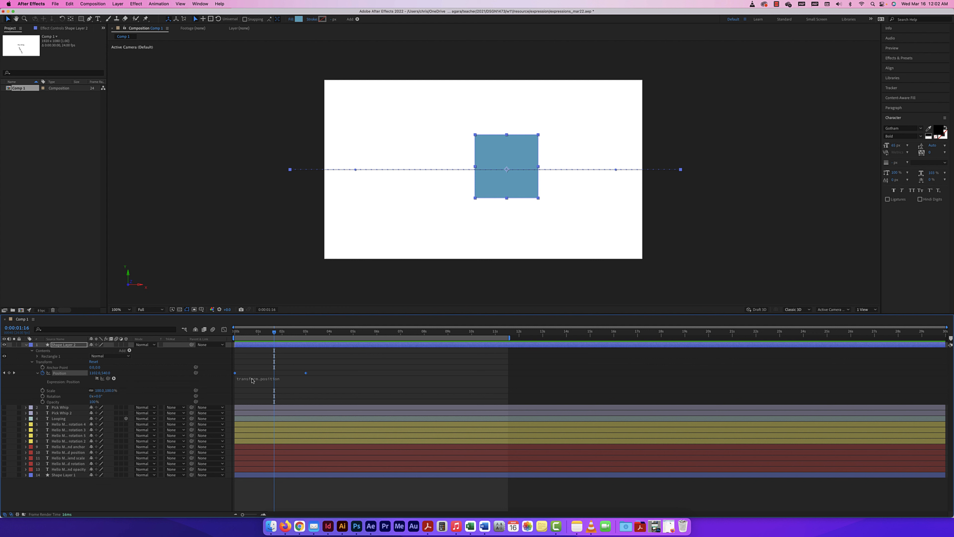
left_click(97, 379)
left_click(114, 379)
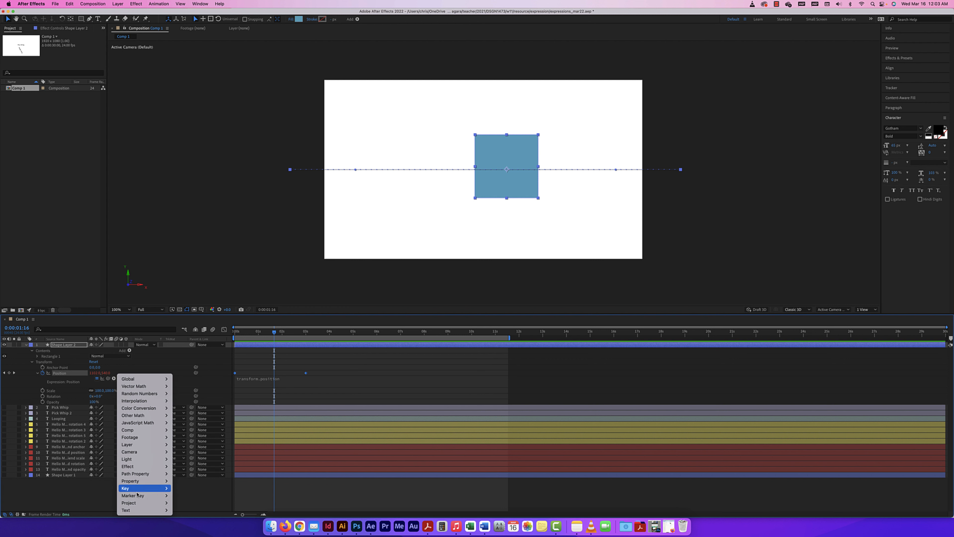
mouse_move(138, 473)
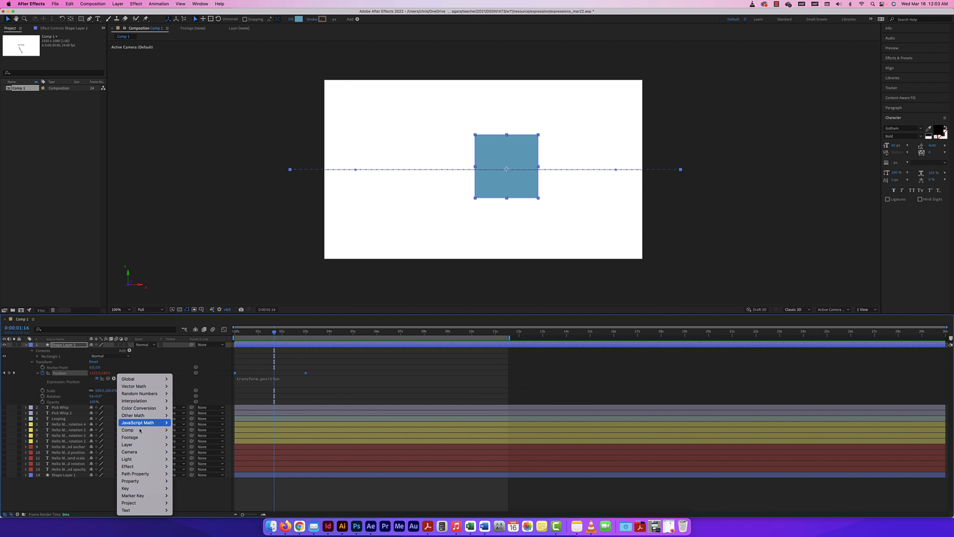
mouse_move(143, 381)
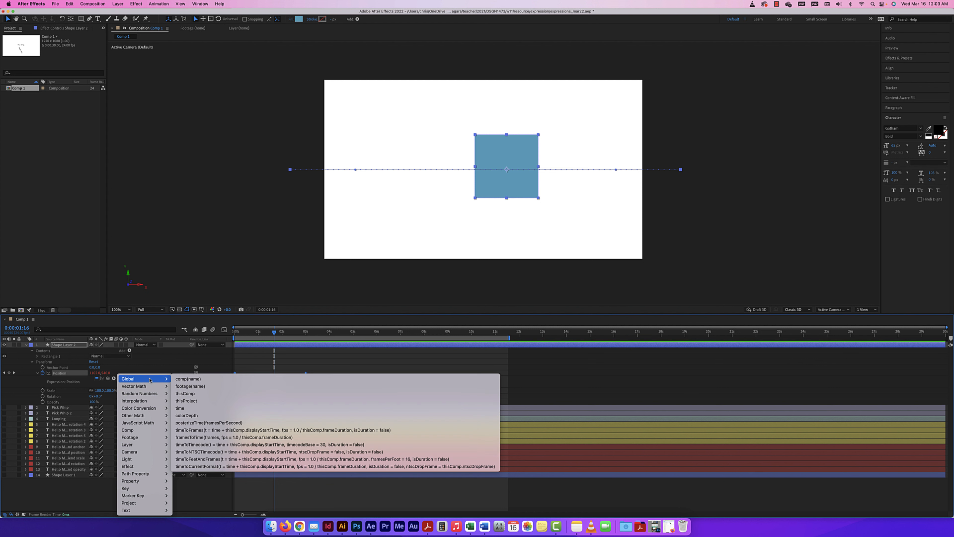
left_click(340, 360)
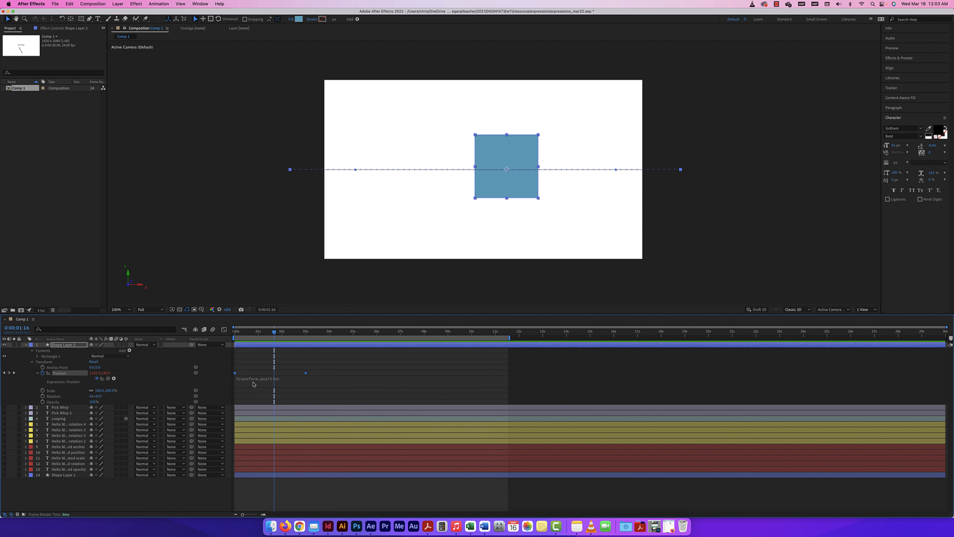
Replace the Position expression text with wiggle() from the autocomplete list.
left_click(284, 378)
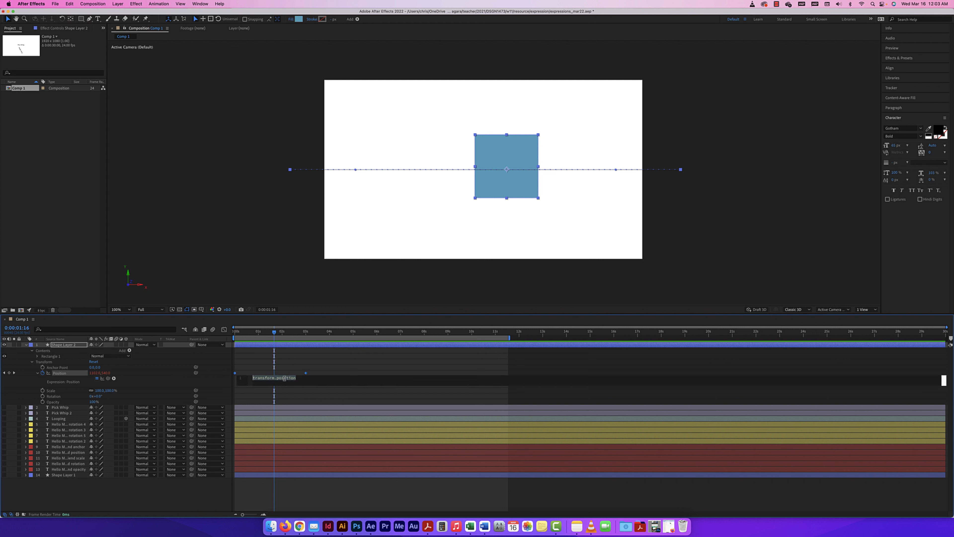
left_click_drag(316, 379, 246, 379)
left_click_drag(317, 378, 245, 376)
type("wi")
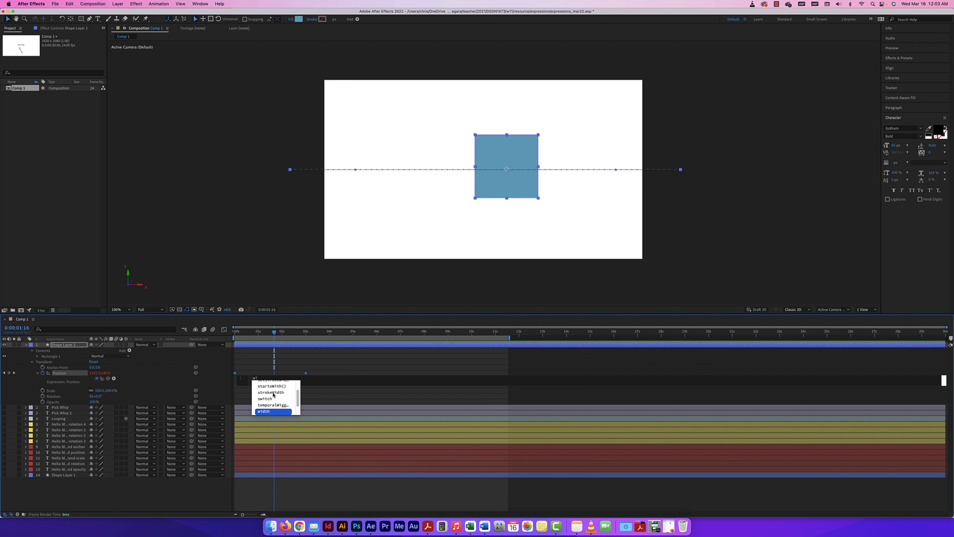
left_click(258, 378)
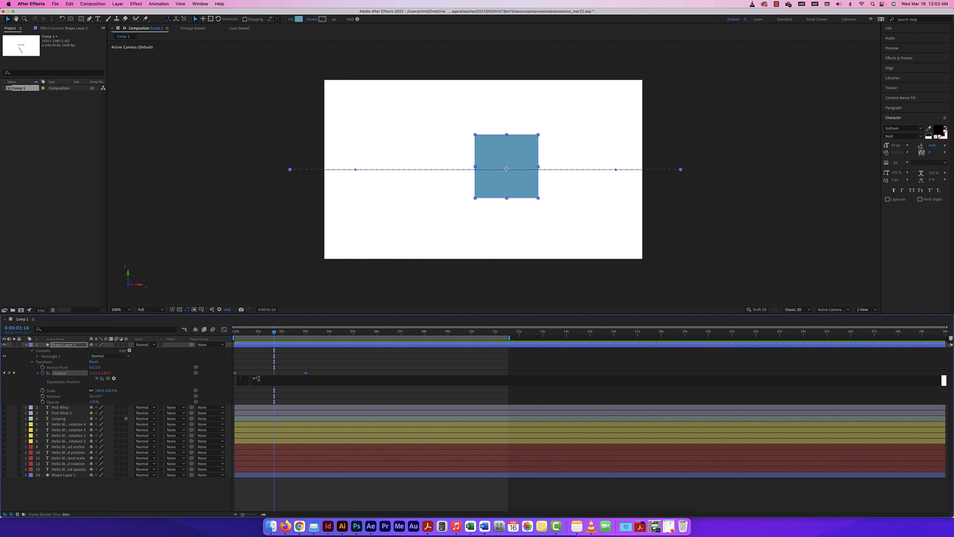
type("gg")
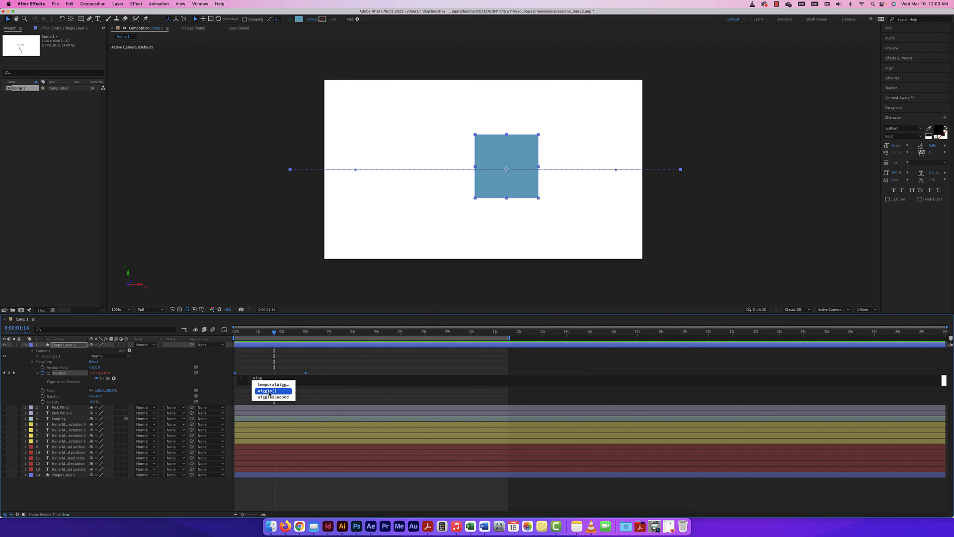
left_click(269, 392)
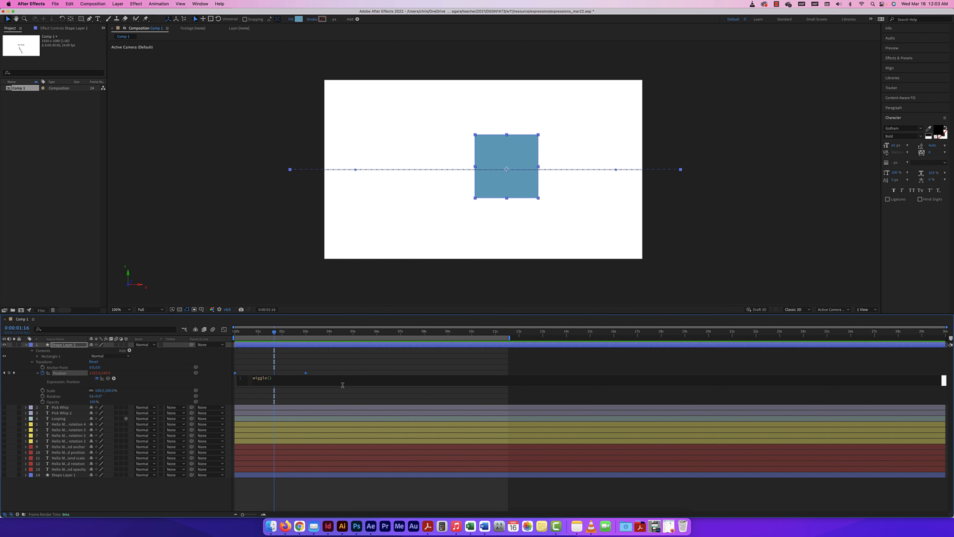
Preview from the start, then at 0:00:00:17 place the caret inside wiggle()'s parentheses.
left_click_drag(274, 333, 234, 333)
key("space")
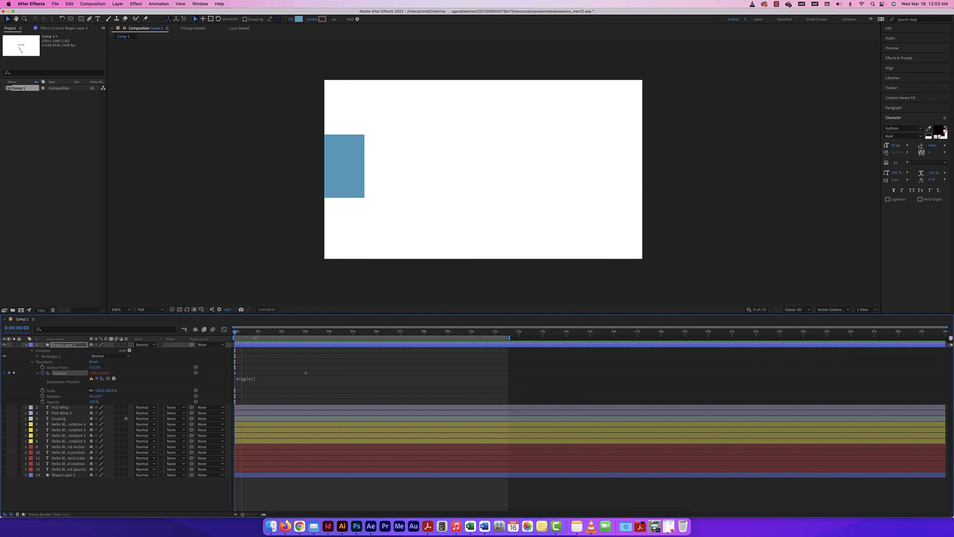
key("space")
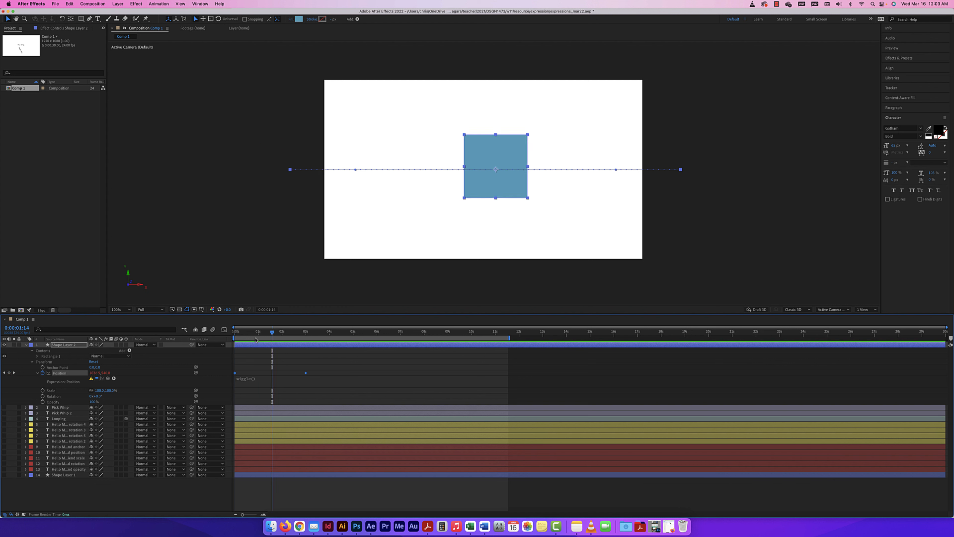
left_click_drag(275, 335, 251, 332)
left_click(254, 378)
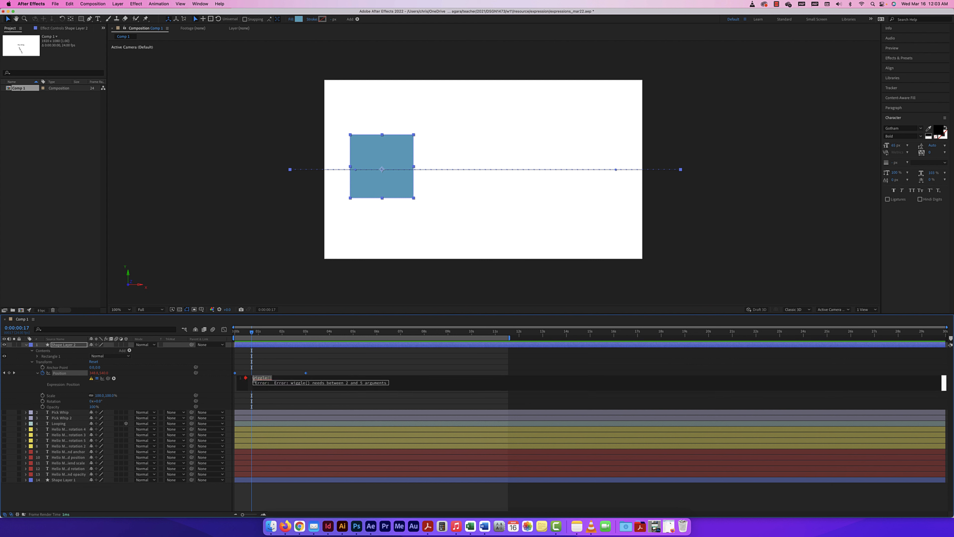
left_click(268, 378)
Commit the wiggle(10,10) expression and preview the wiggling square from the start.
left_click_drag(251, 333, 223, 332)
key("space")
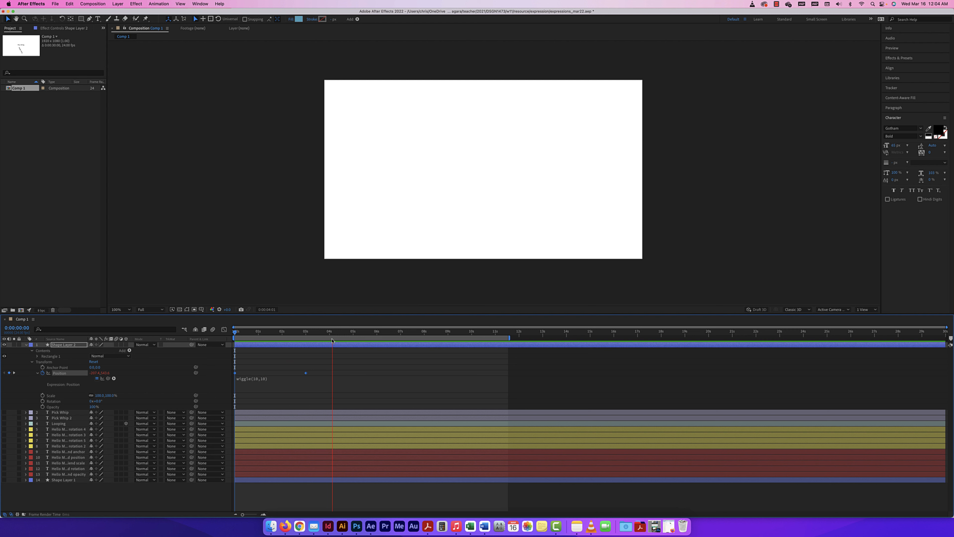
key("space")
left_click_drag(332, 332, 244, 332)
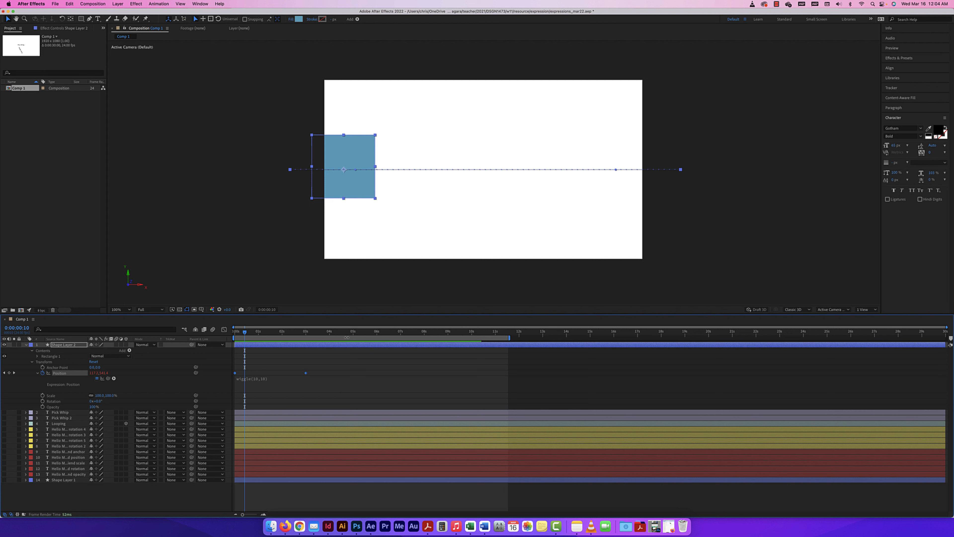
Shorten the work area to about 3 seconds and preview it.
left_click_drag(509, 338, 311, 337)
key("space")
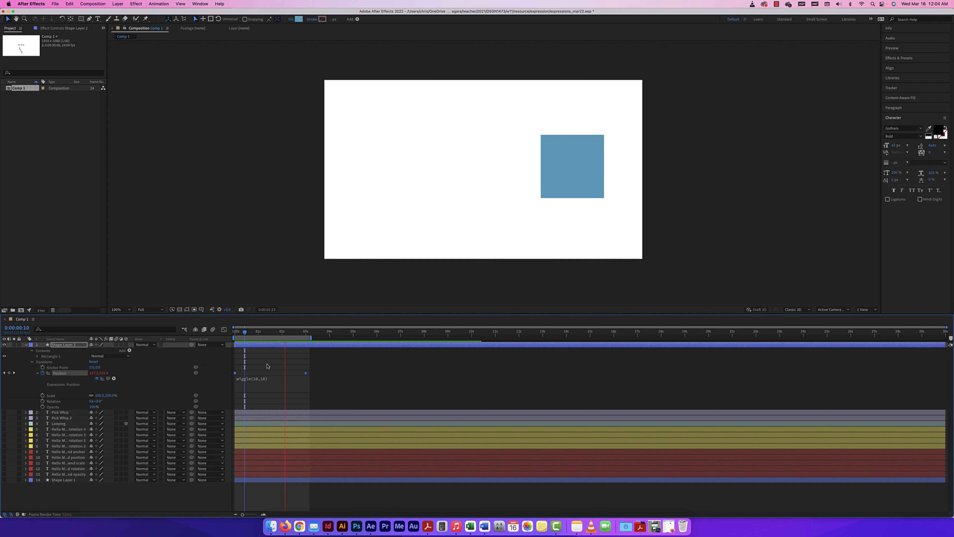
left_click(259, 380)
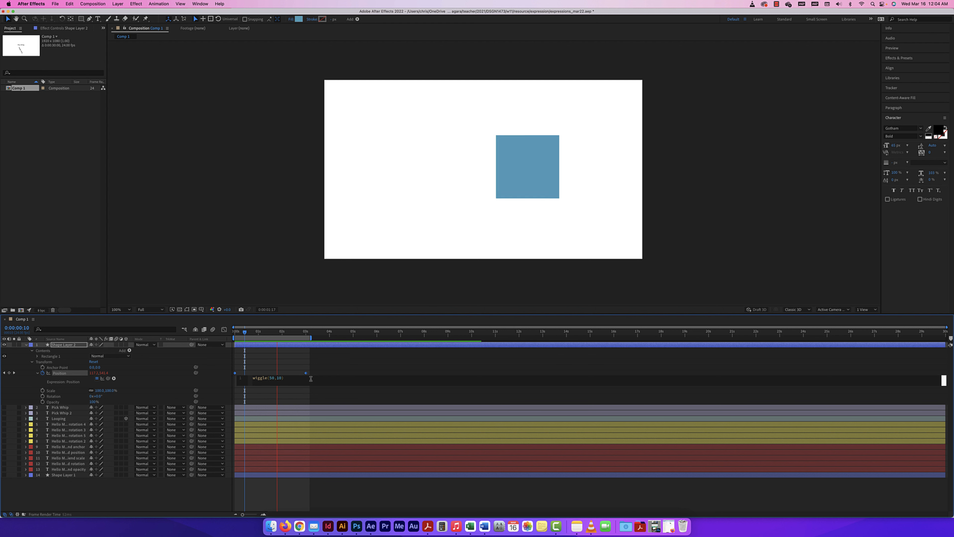
Change the expression to wiggle(50,100) and preview the stronger wiggle.
left_click(298, 378)
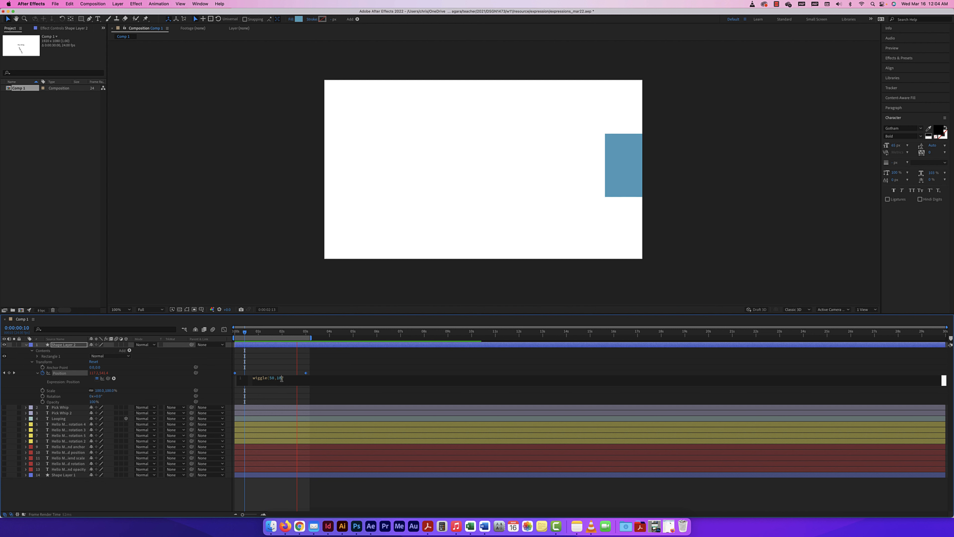
left_click_drag(282, 377, 279, 377)
type("00")
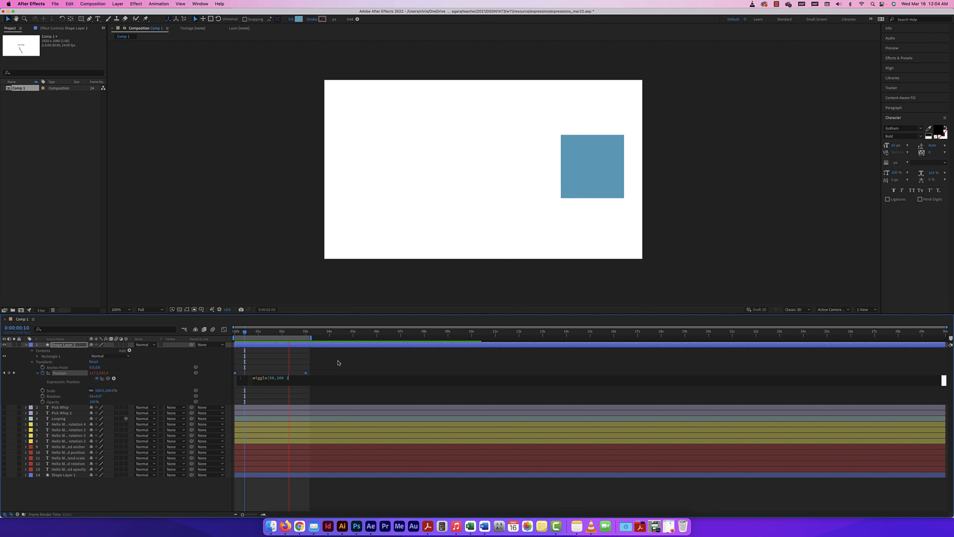
left_click_drag(271, 334, 264, 335)
key("space")
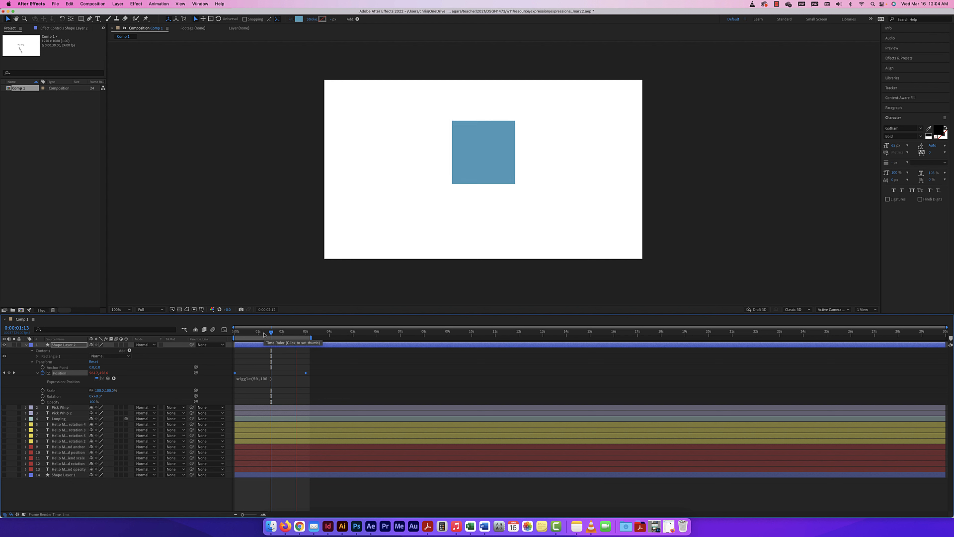
key("space")
left_click_drag(275, 333, 236, 333)
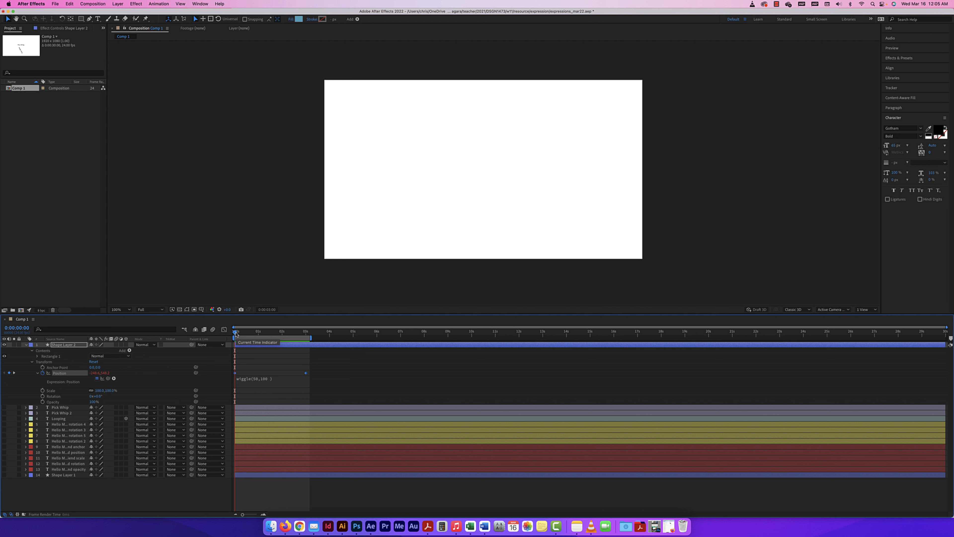
Change the expression to wiggle(1,100) and preview it from the first frames.
left_click(280, 378)
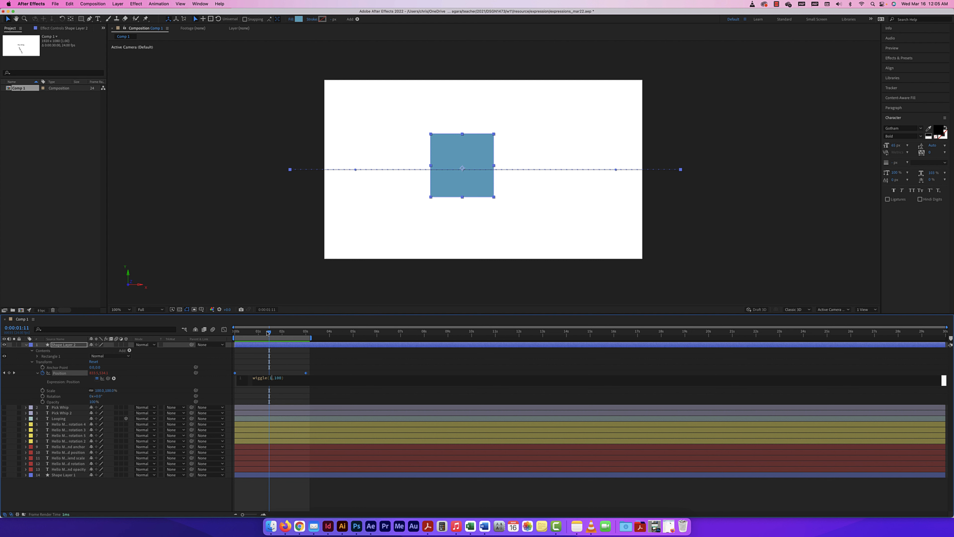
left_click_drag(268, 332, 237, 333)
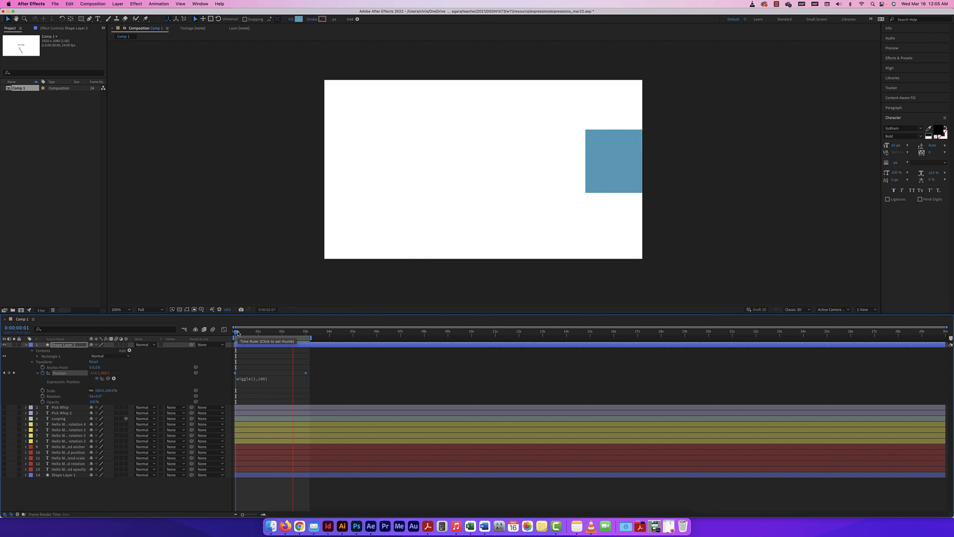
key("space")
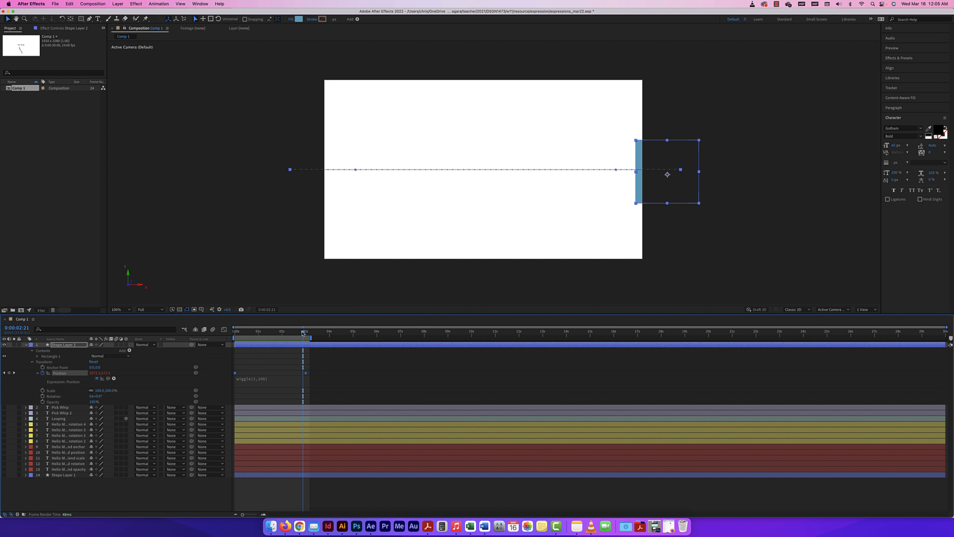
left_click_drag(303, 332, 265, 332)
Set the expression to wiggle(100,100) and preview the strong jitter, stopping at 0:00:00:20.
left_click(257, 378)
left_click(257, 380)
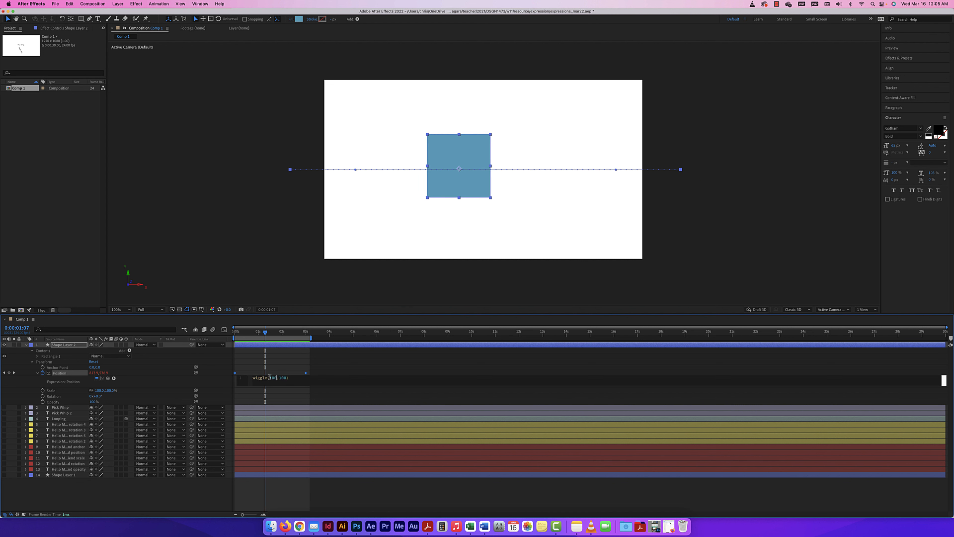
left_click_drag(265, 332, 235, 333)
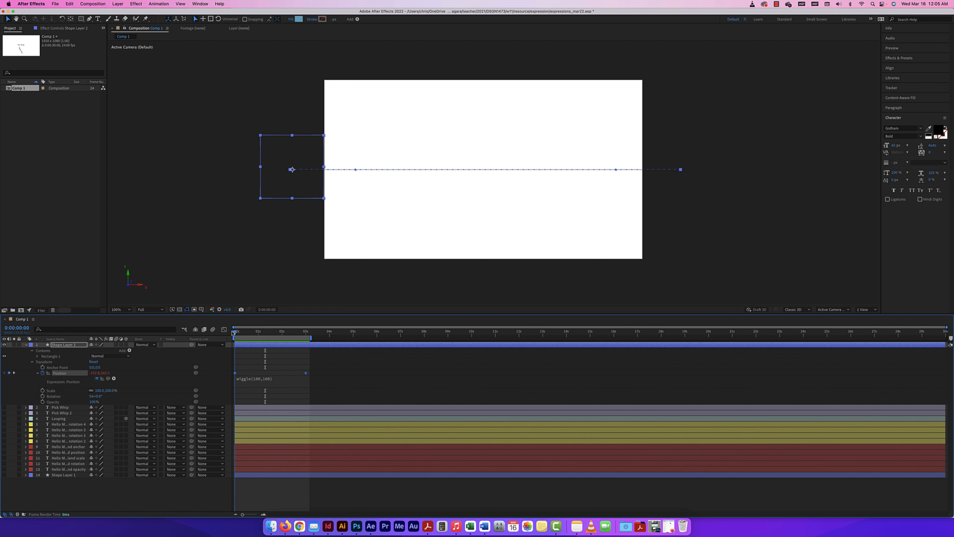
key("space")
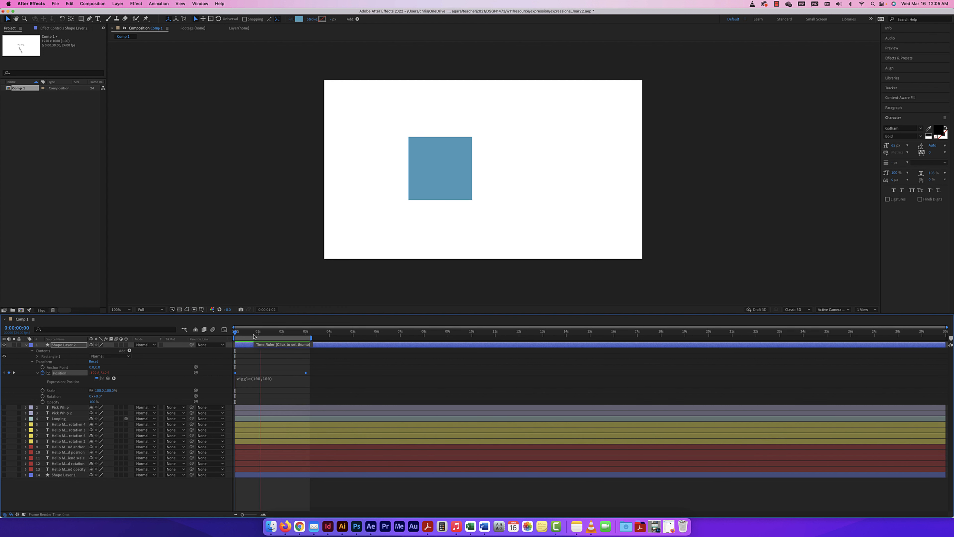
key("space")
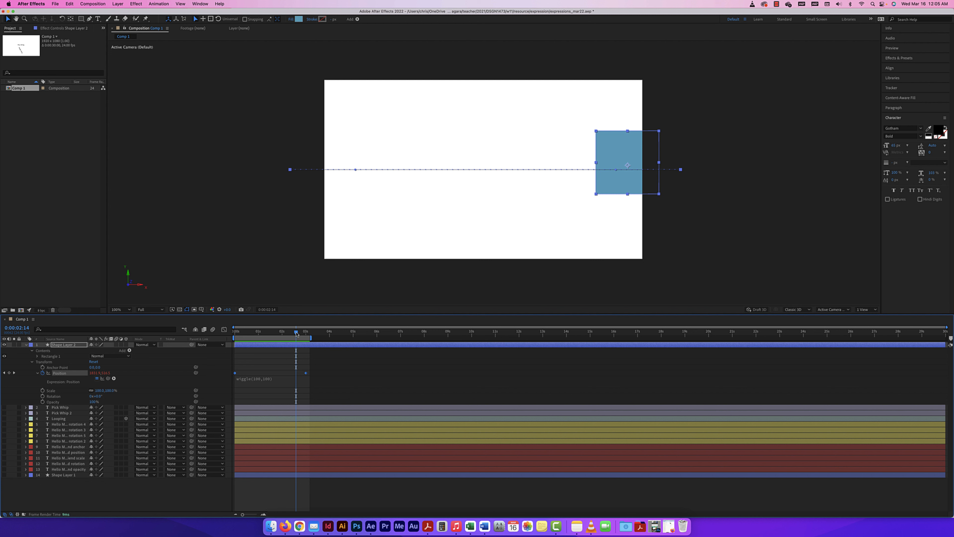
key("space")
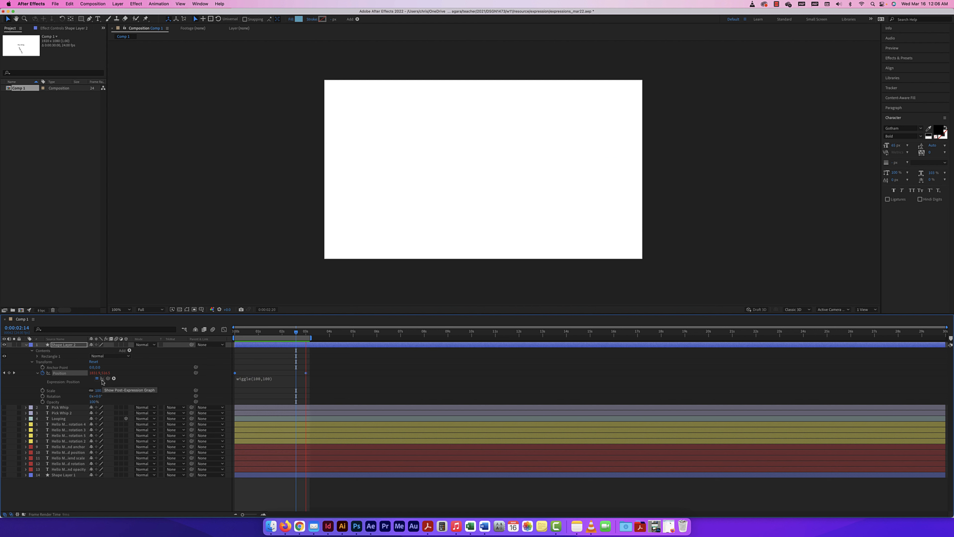
key("space")
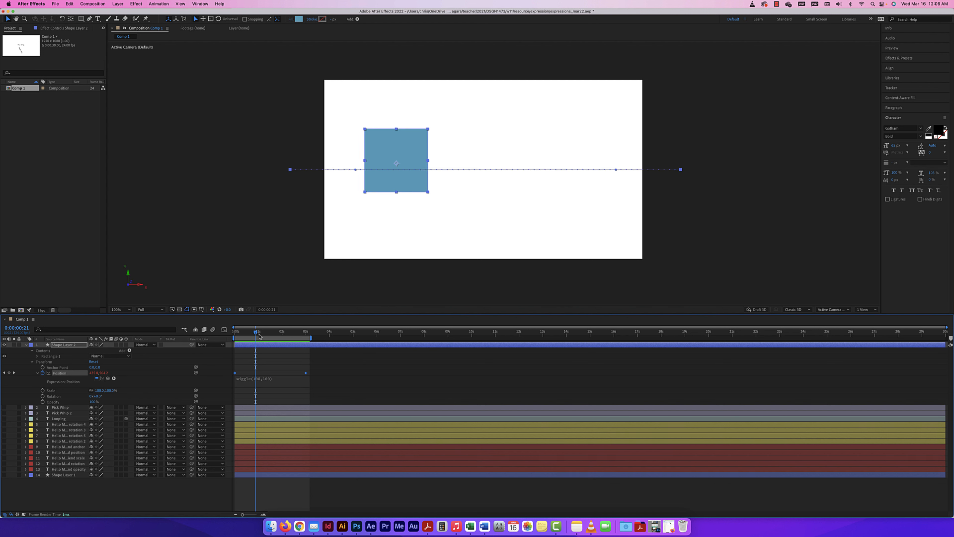
left_click(254, 332)
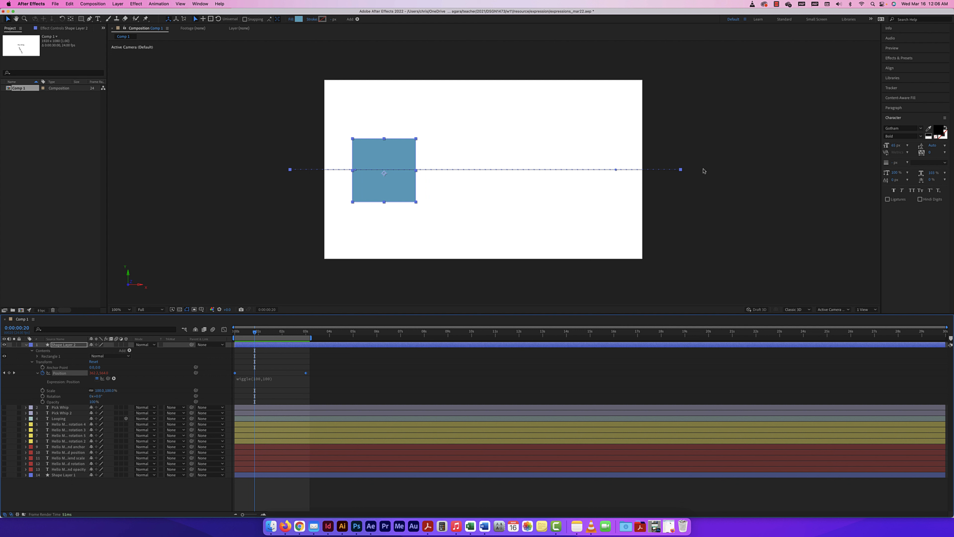
left_click(102, 378)
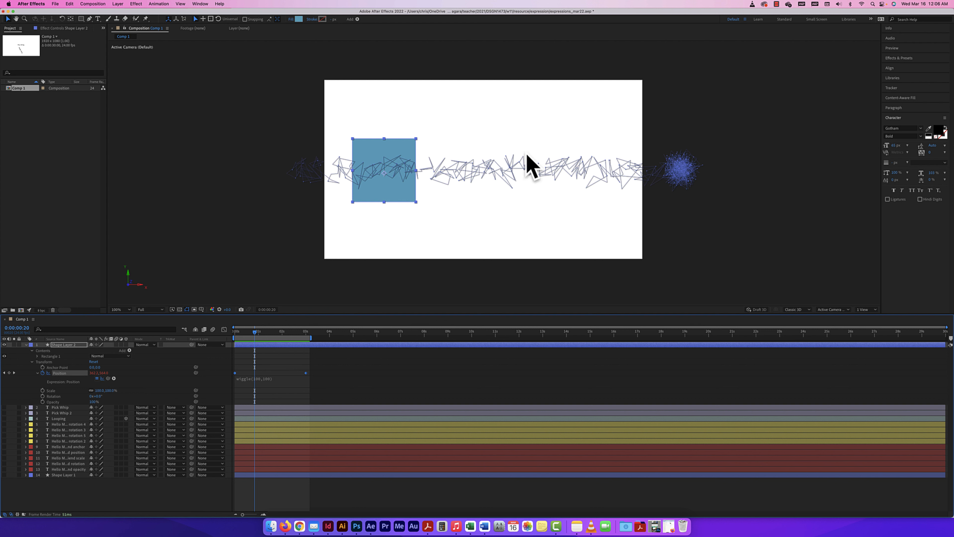
key(".")
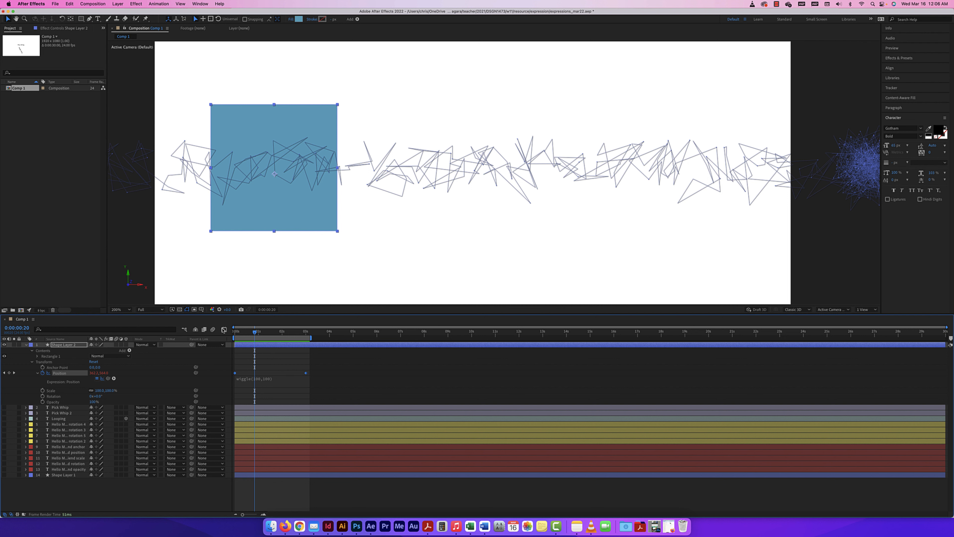
key("super+minus")
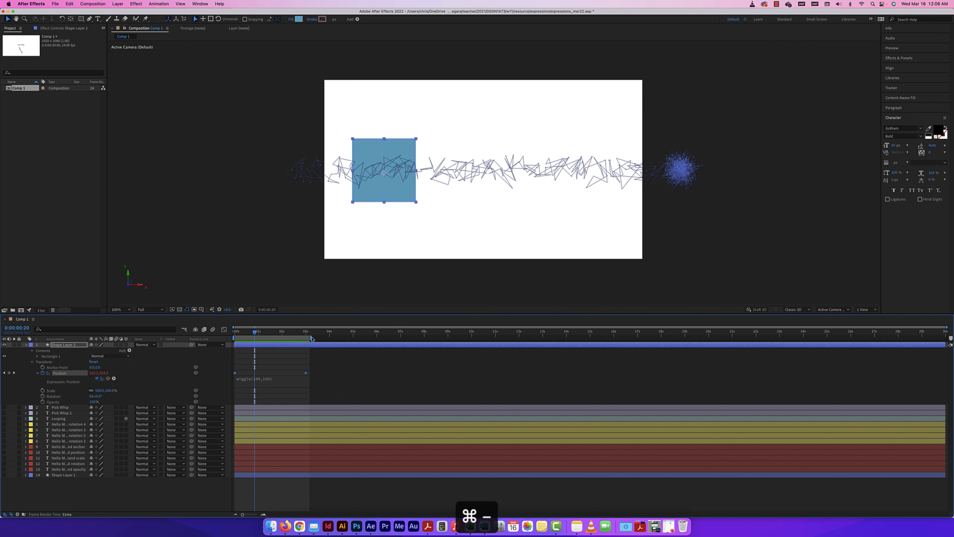
left_click(224, 329)
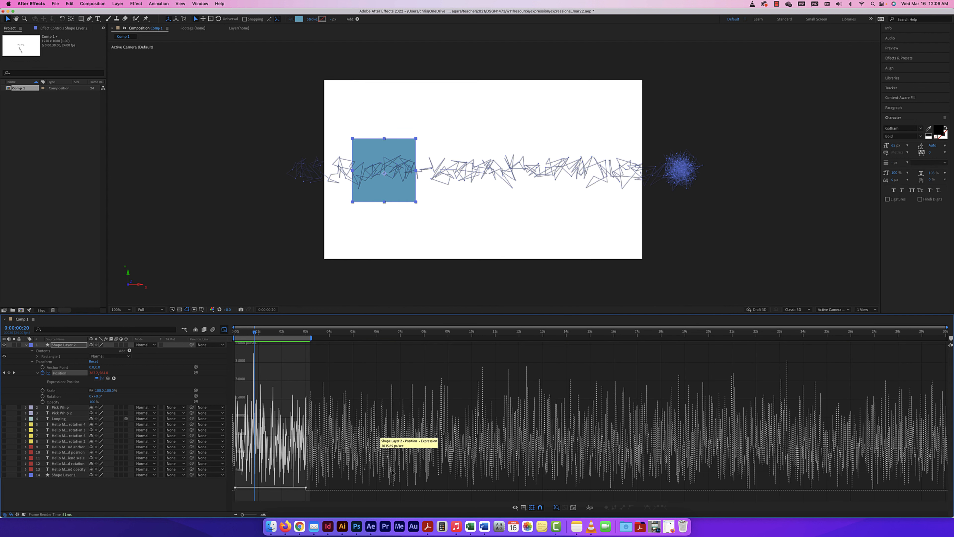
left_click(524, 507)
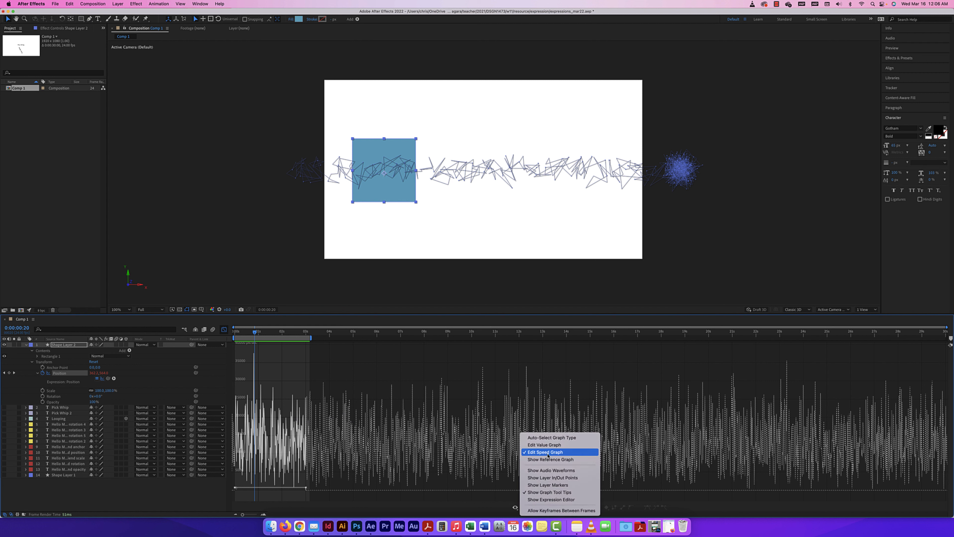
left_click(545, 445)
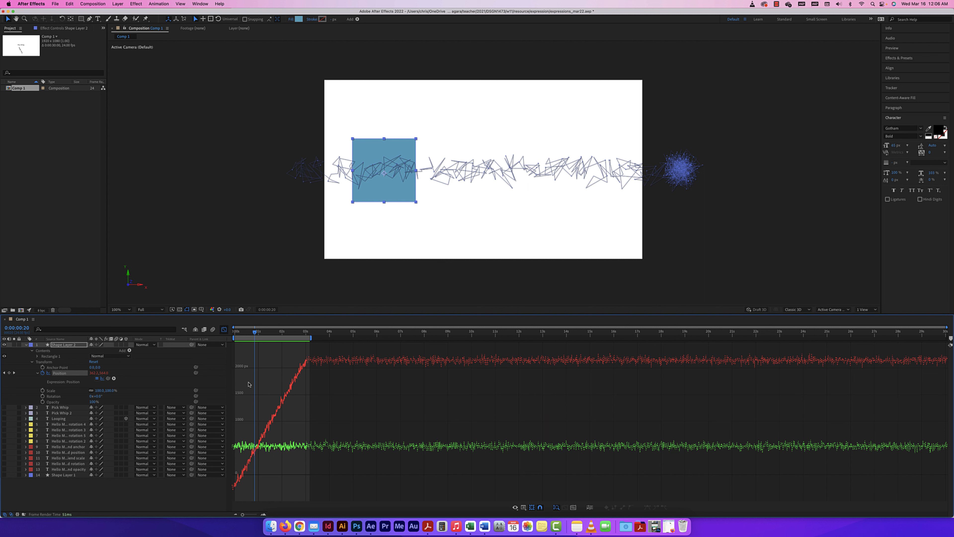
left_click(102, 379)
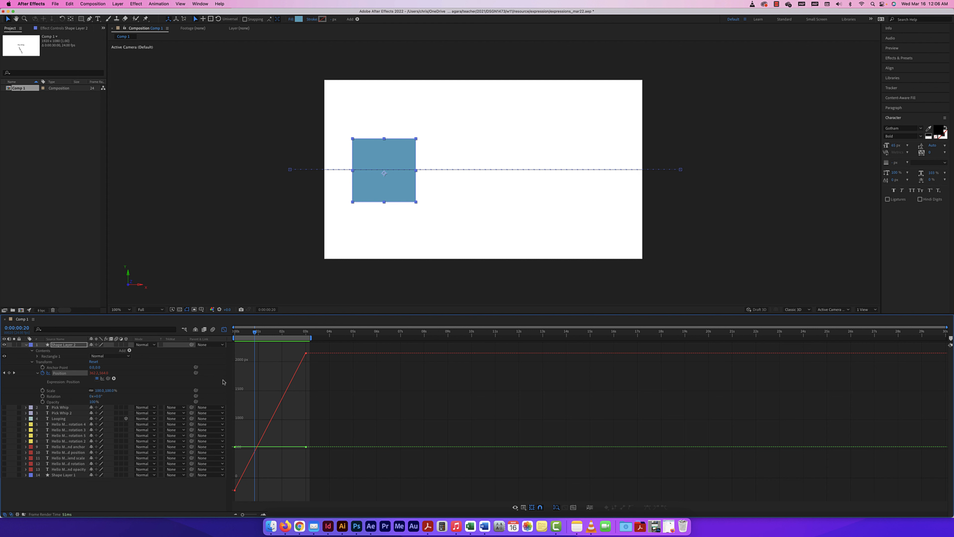
left_click(538, 508)
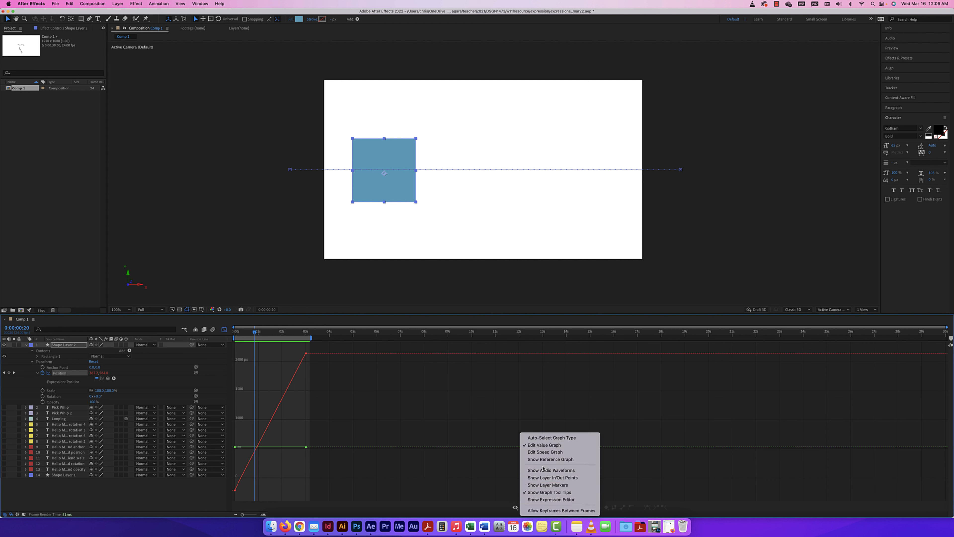
left_click(534, 454)
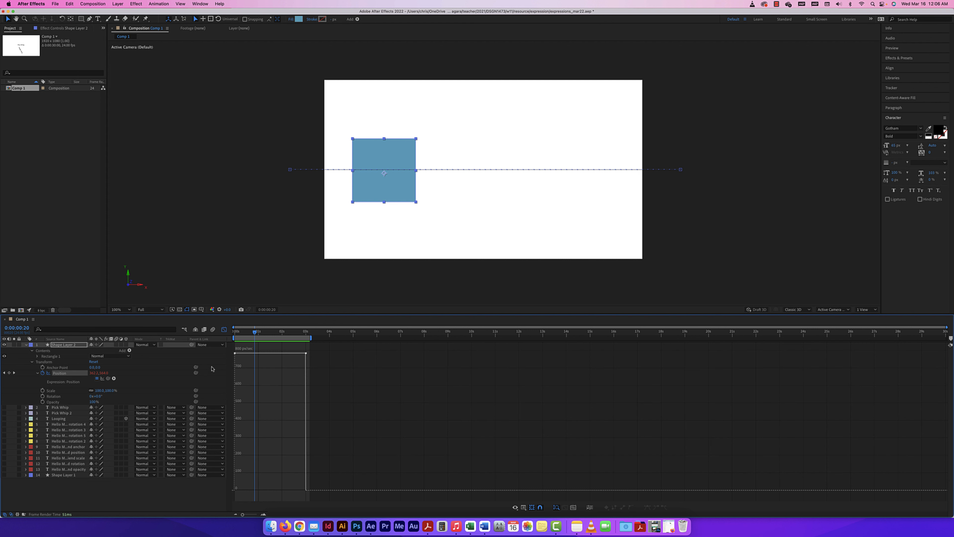
left_click_drag(254, 332, 252, 333)
key("shift+F3")
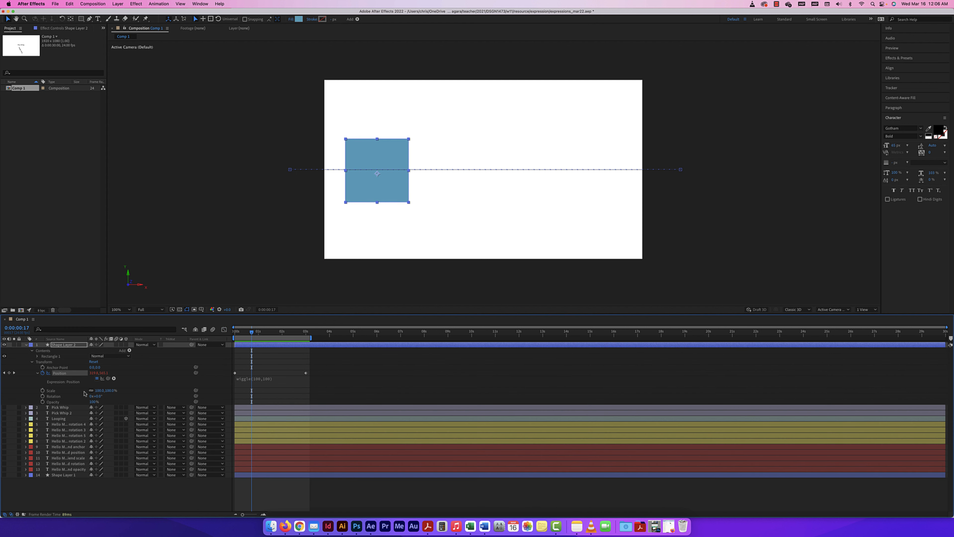
Show the wiggled motion path, preview it, deselect the square, and return to 0:00:00:00.
left_click(101, 379)
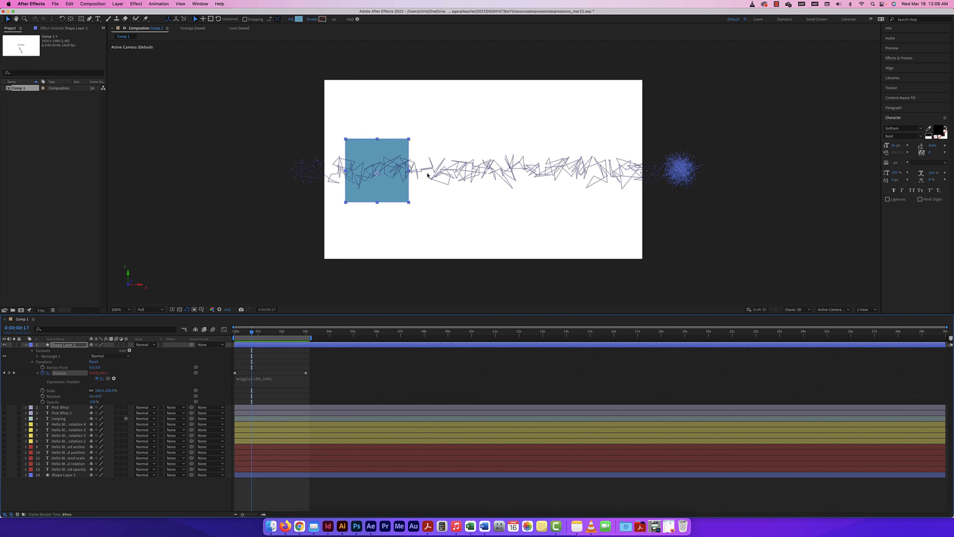
key("space")
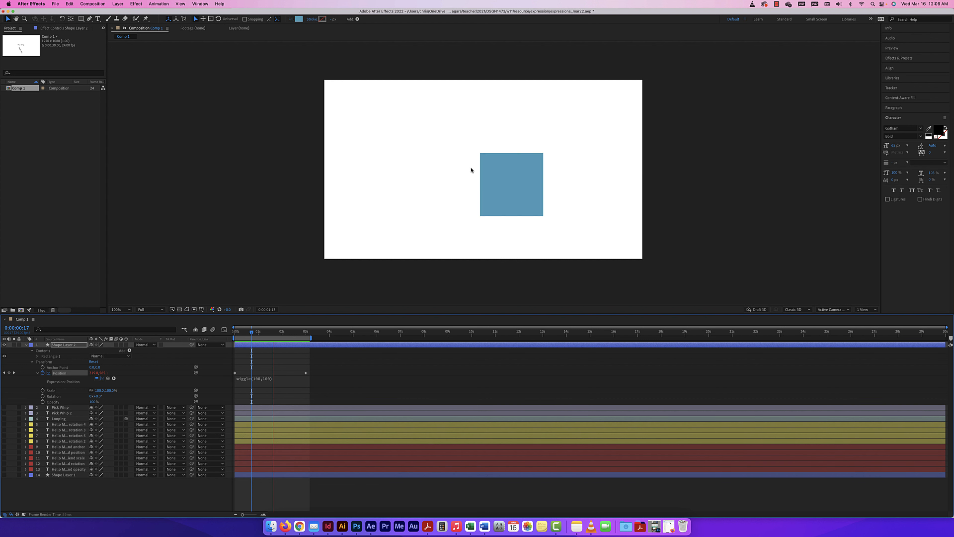
key("space")
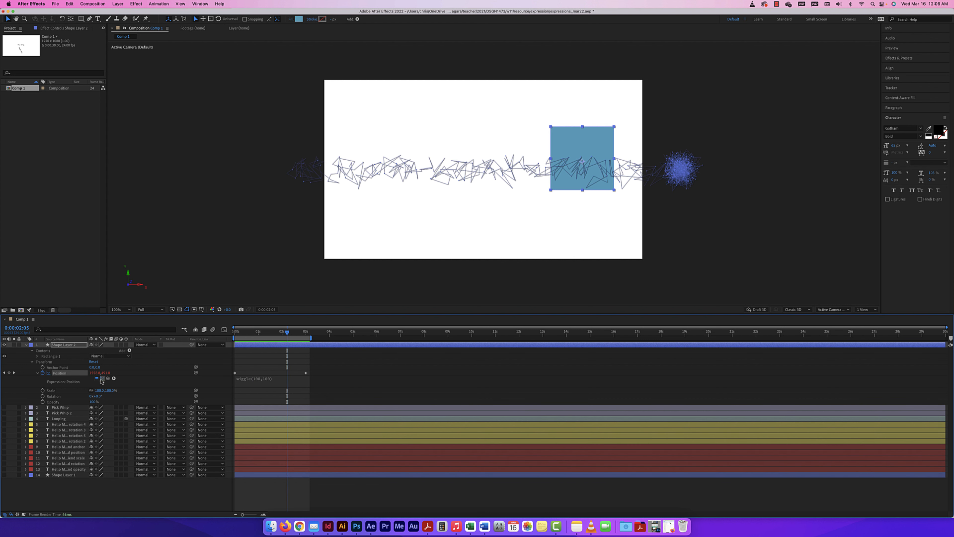
left_click(102, 379)
left_click(101, 379)
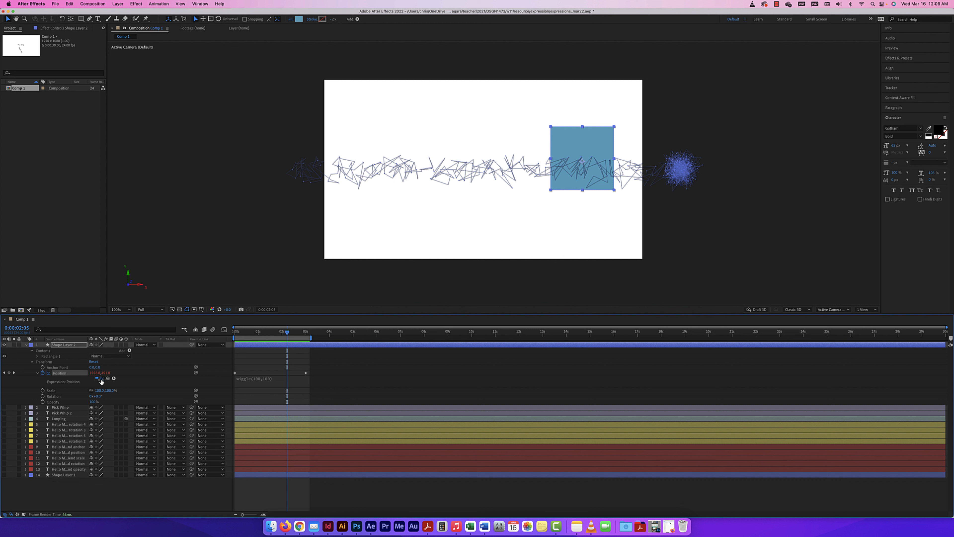
left_click(430, 170)
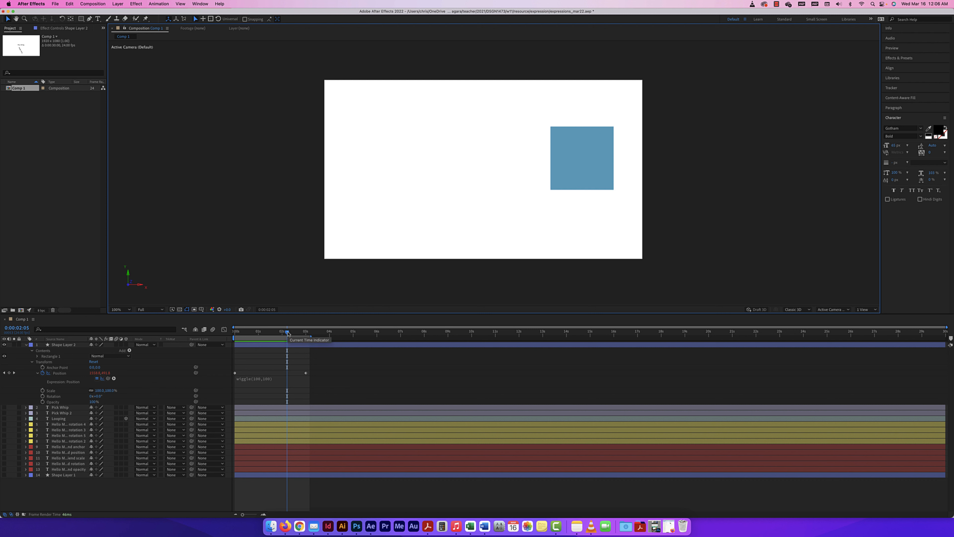
left_click_drag(288, 332, 228, 334)
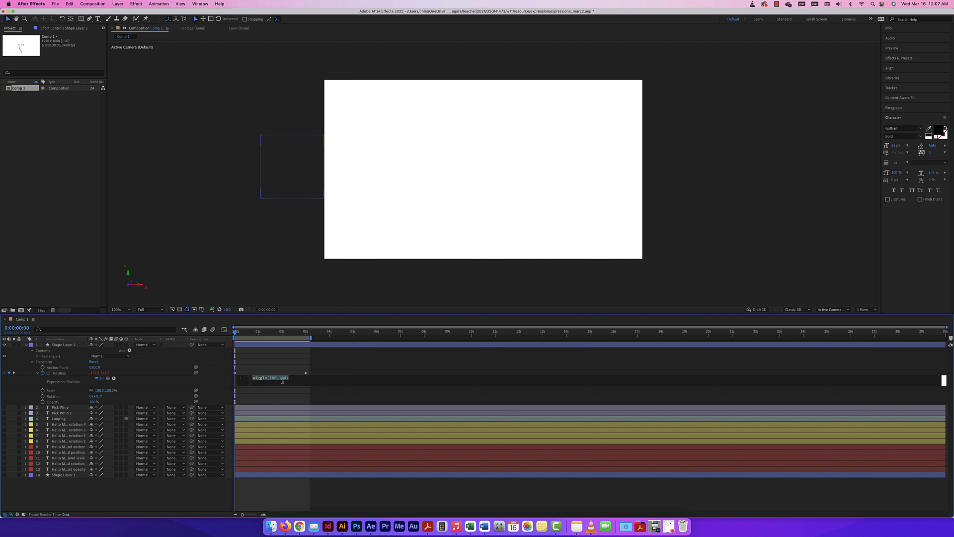
Select the whole wiggle(100,100) text in the Position expression field.
left_click(290, 379)
left_click_drag(291, 378, 250, 377)
left_click(300, 378)
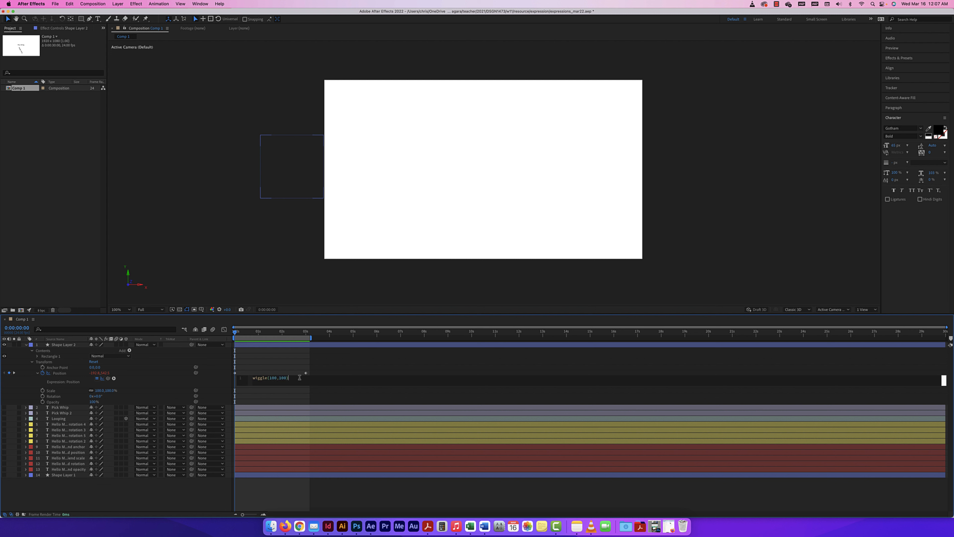
left_click(265, 378)
left_click_drag(298, 383, 239, 377)
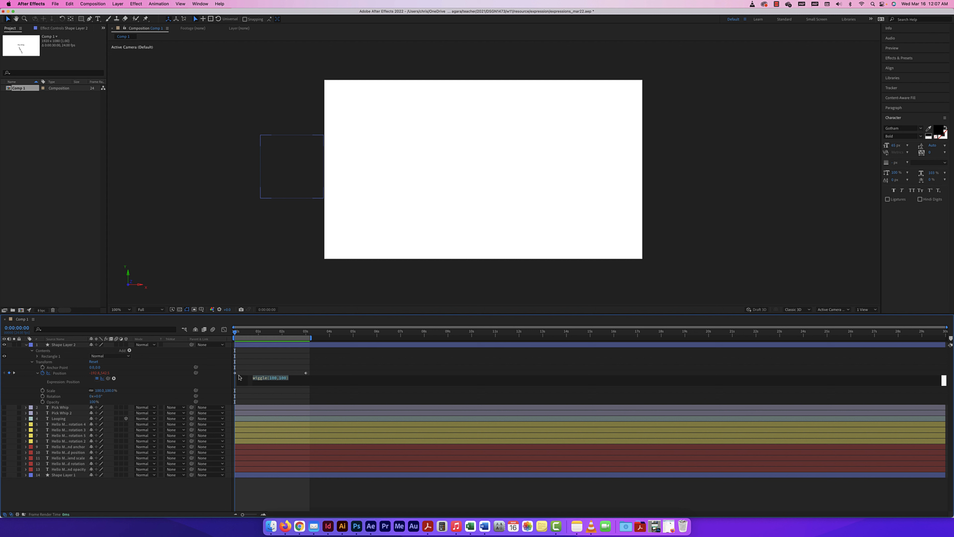
Remove the Position keyframes, move the square to the comp centre, and preview.
left_click(42, 373)
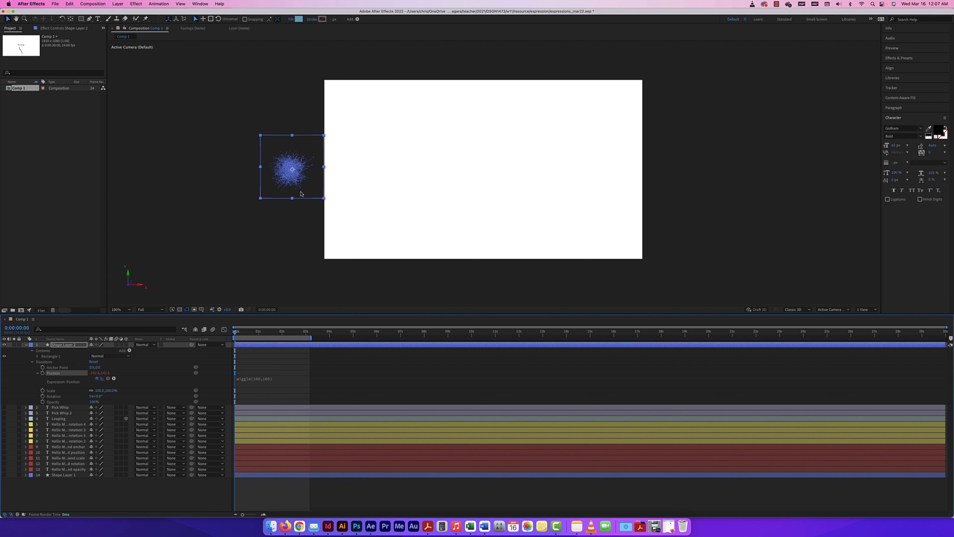
left_click_drag(278, 172, 473, 182)
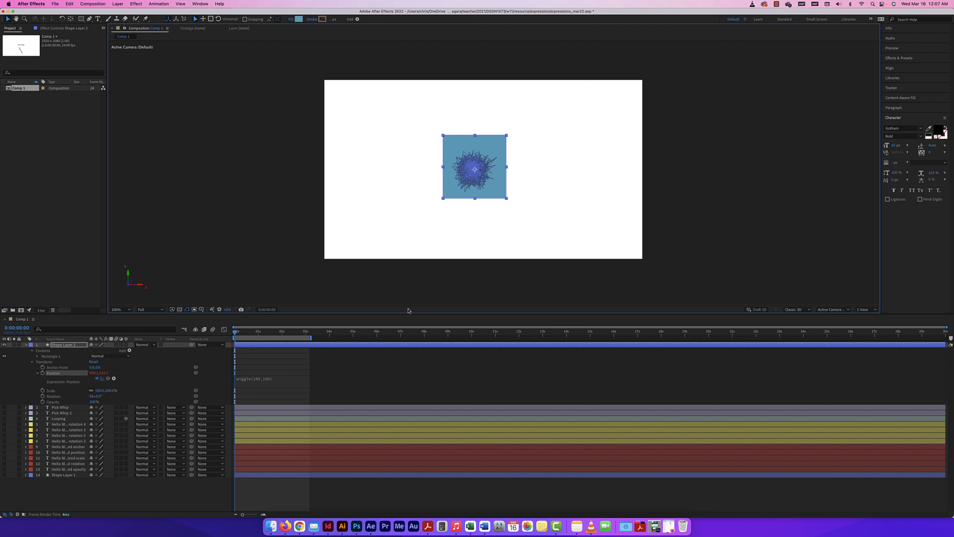
key("space")
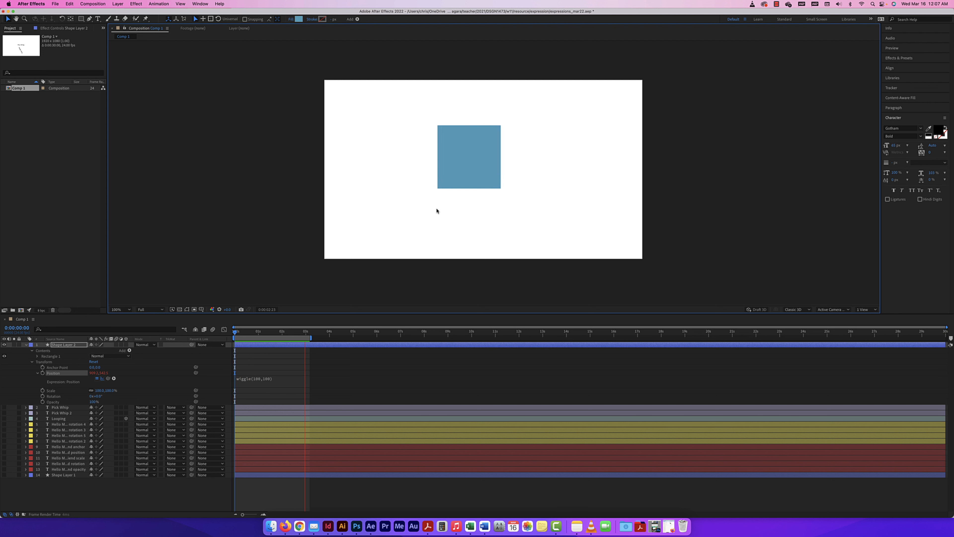
Stop the preview and switch off Shape Layer 2's Position wiggle expression.
left_click(37, 373)
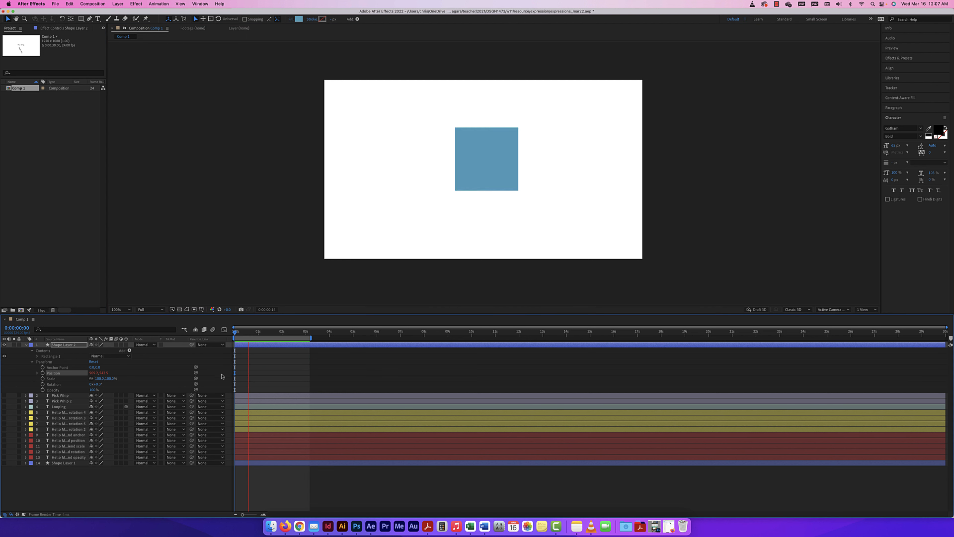
key("space")
left_click(37, 373)
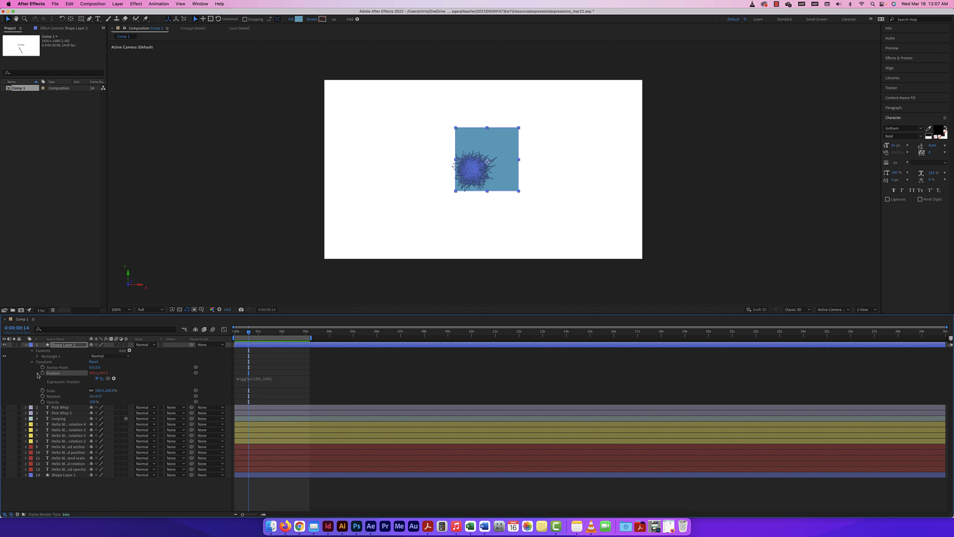
left_click(97, 378)
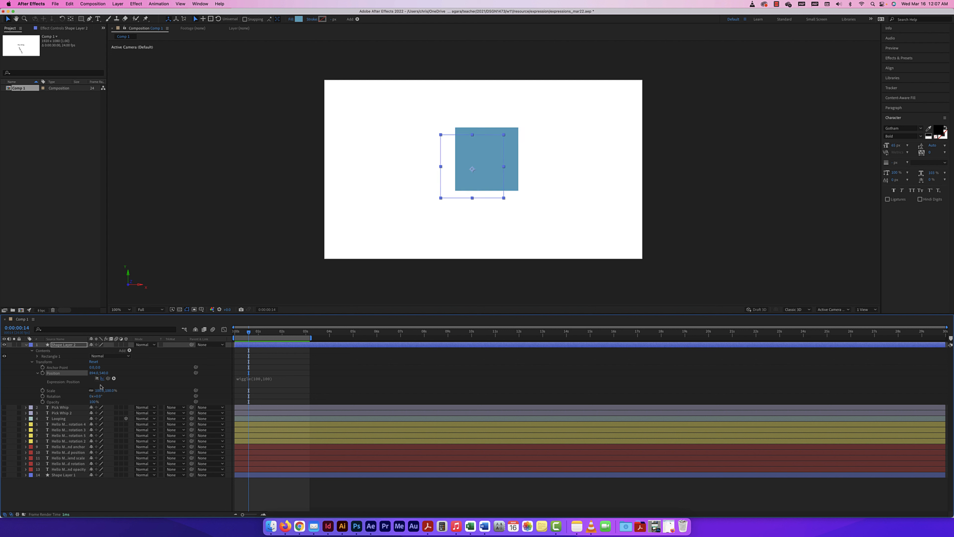
left_click(37, 373)
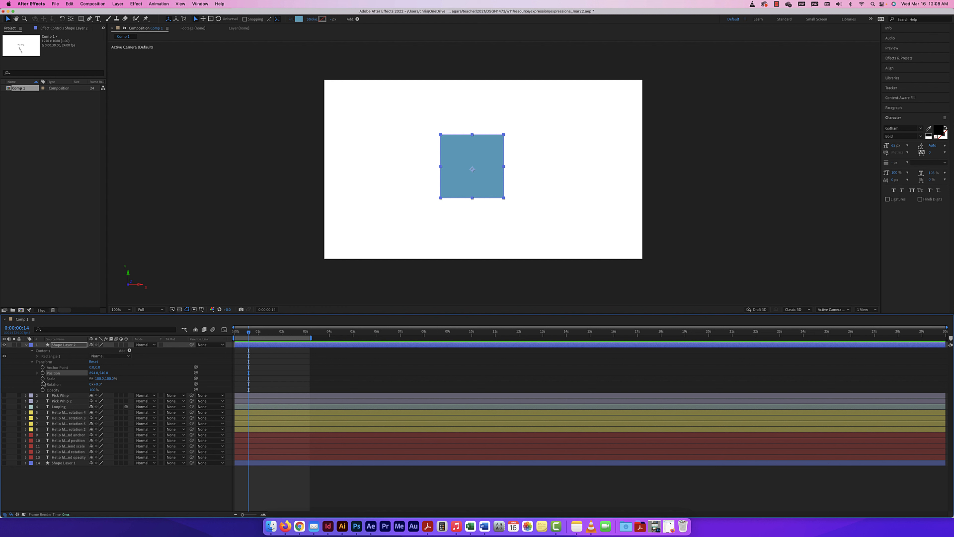
Add a Scale expression and replace transform.scale with wiggle(10,10).
left_click(43, 379, "alt")
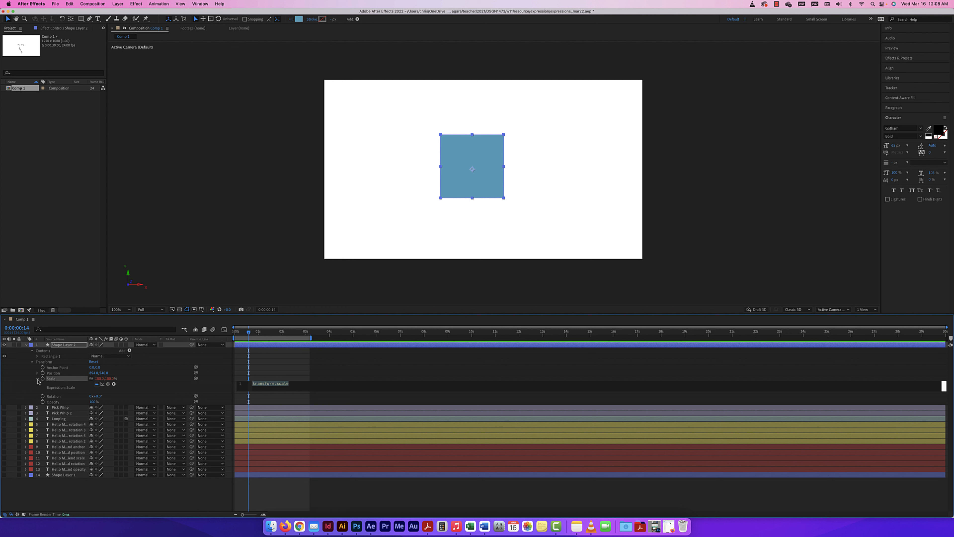
left_click(37, 379)
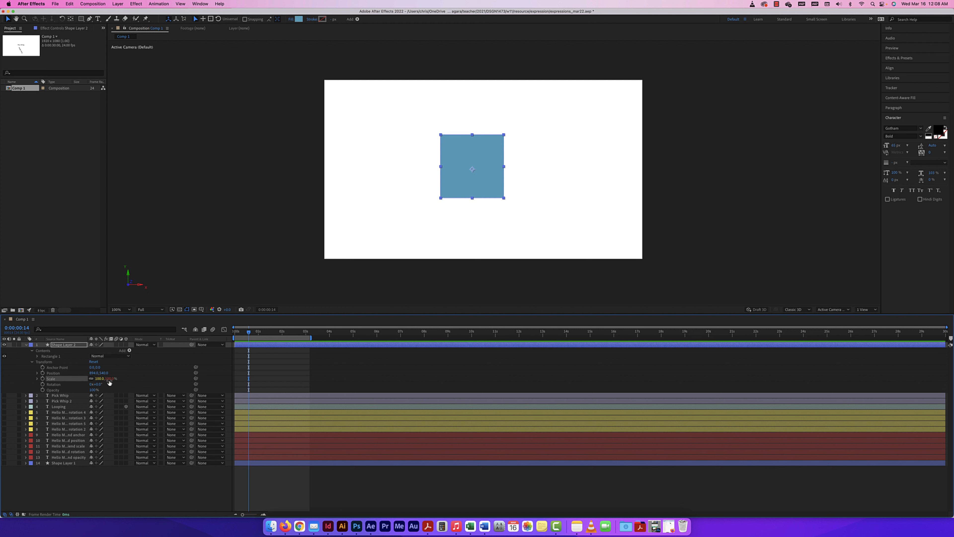
left_click(38, 379)
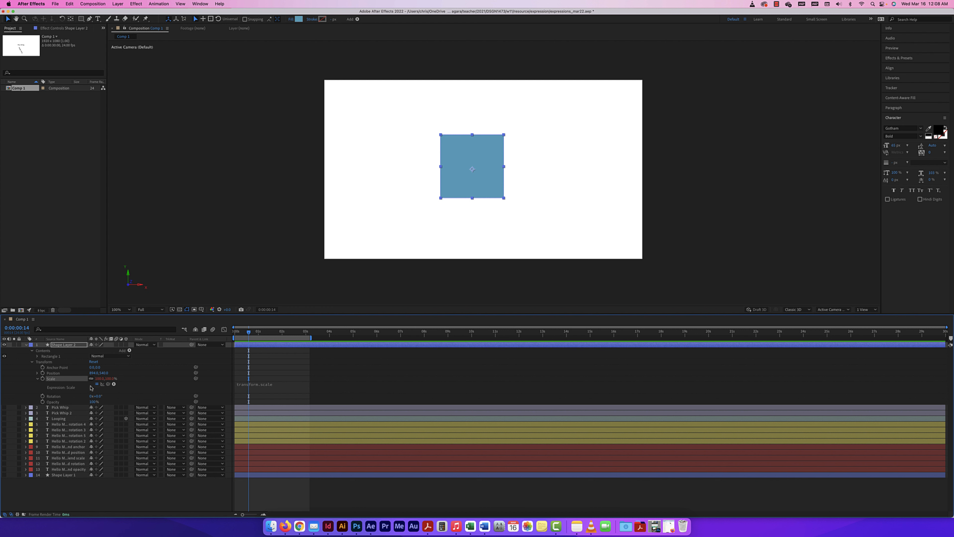
left_click(262, 389)
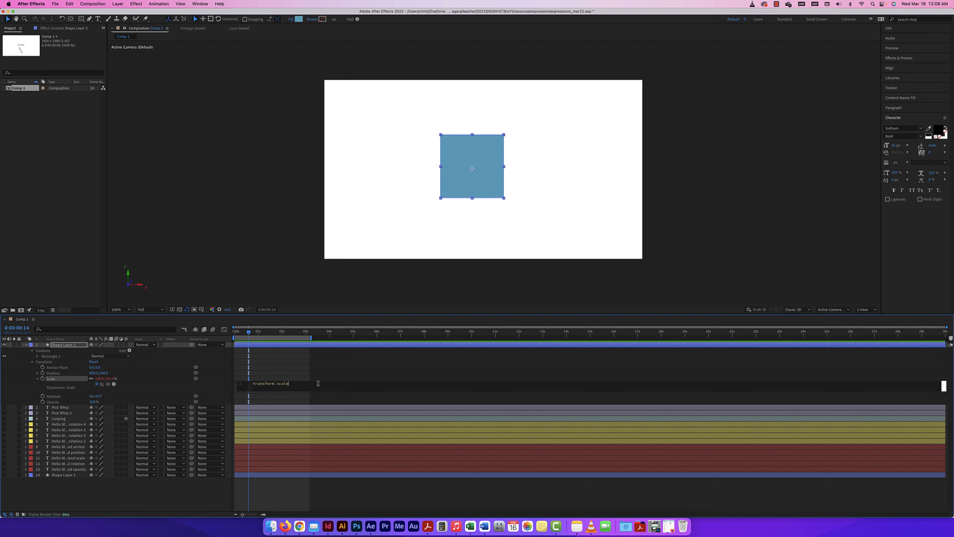
left_click_drag(291, 384, 221, 384)
type("wiggl")
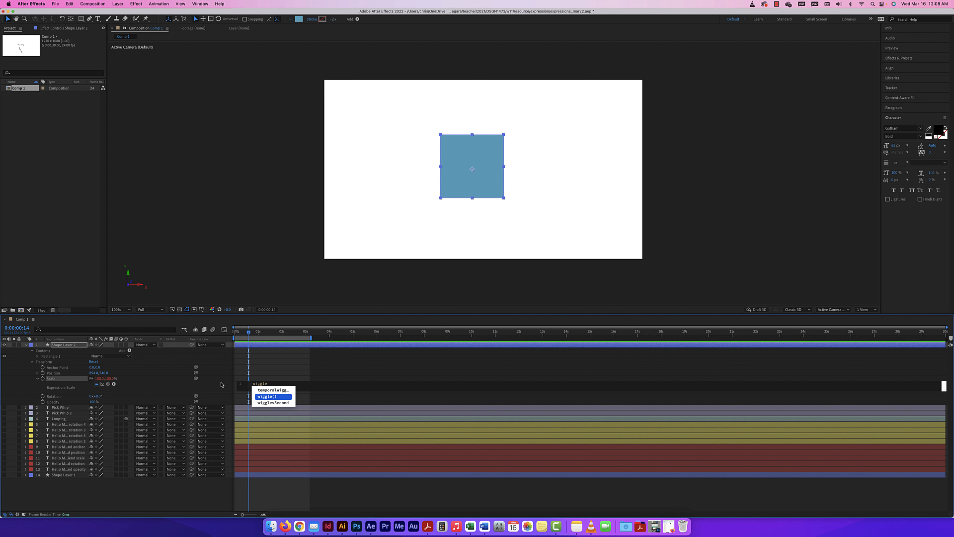
type("e")
key("Return")
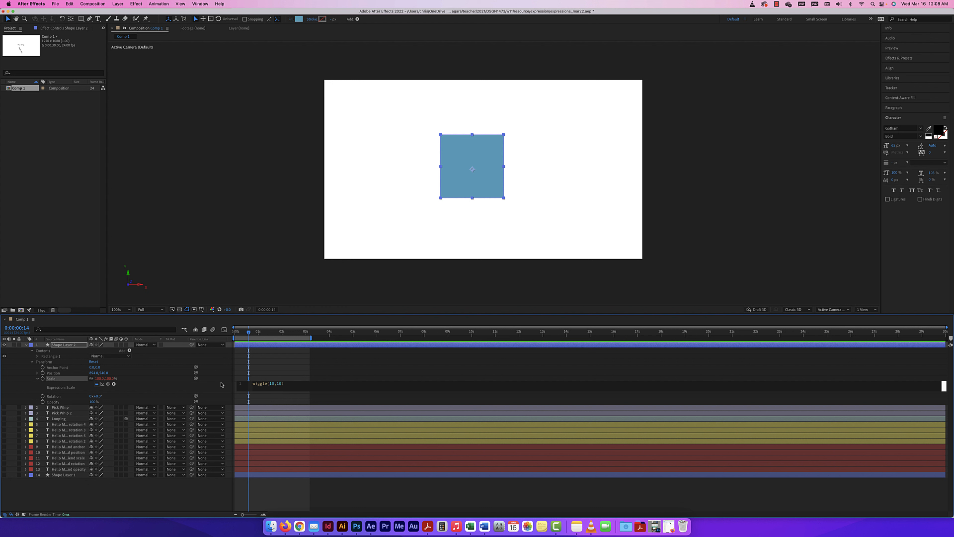
type("10,10)")
Rewind and preview the square pulsing in size.
left_click_drag(249, 333, 227, 332)
key("space")
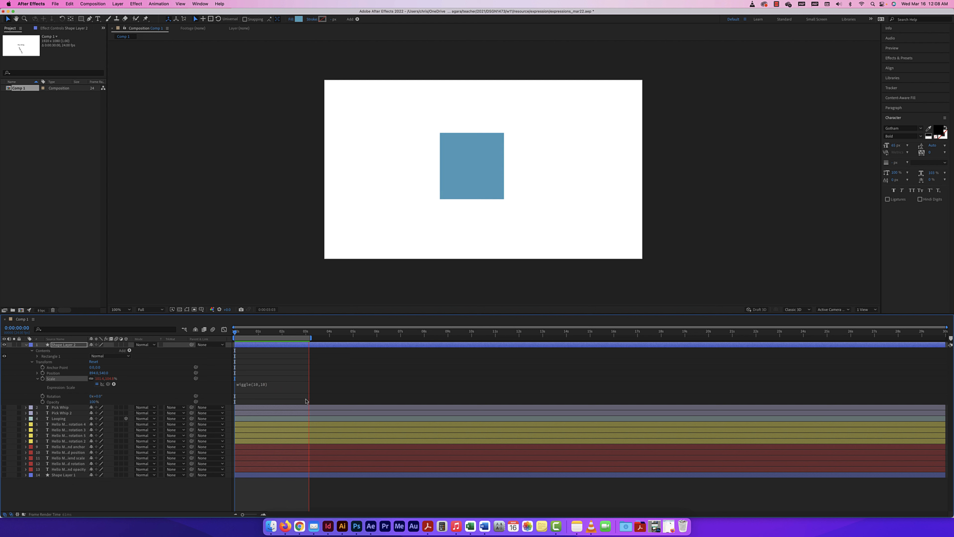
key("space")
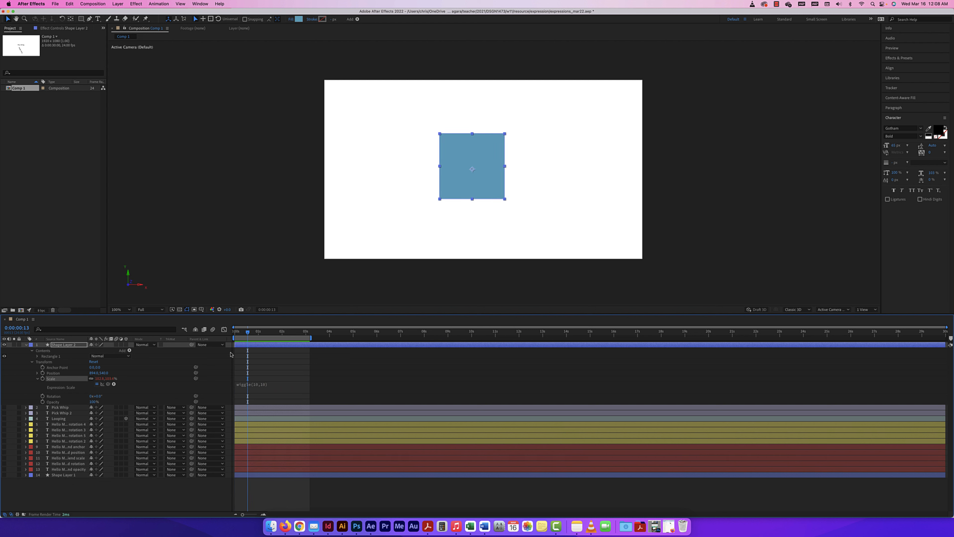
Hide Shape Layer 2, preview Shape Layer 1's square, then hide it and show text layers 9–13.
left_click(5, 344)
left_click(25, 345)
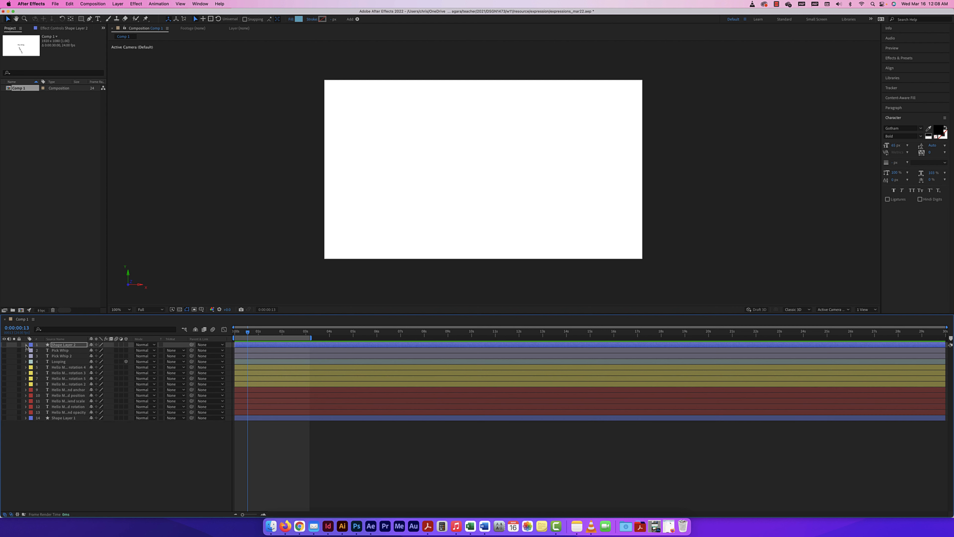
left_click(4, 417)
key("space")
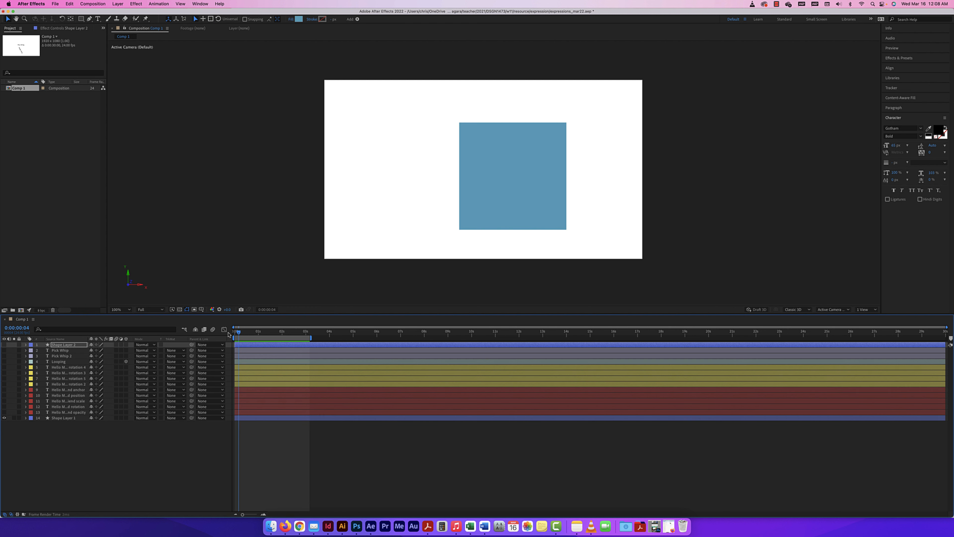
left_click(5, 418)
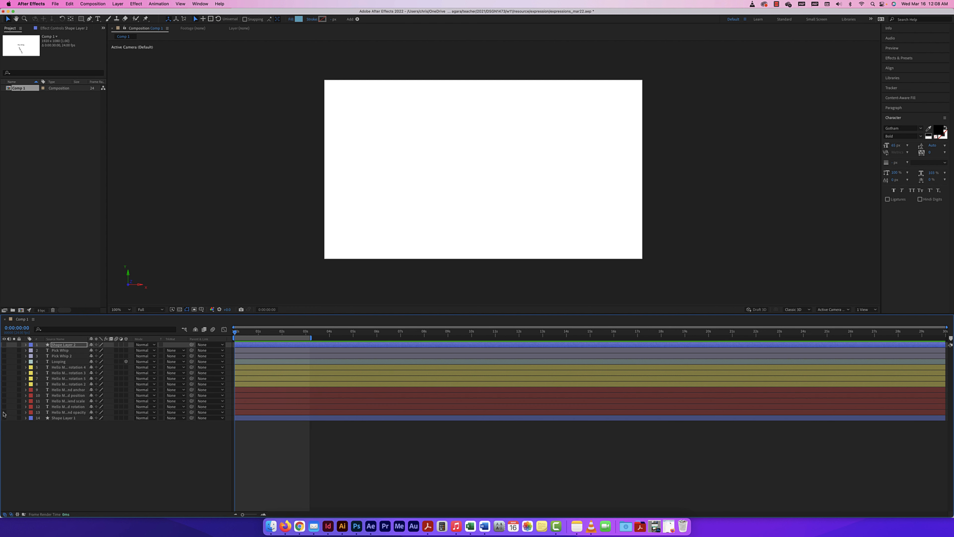
left_click_drag(3, 412, 3, 389)
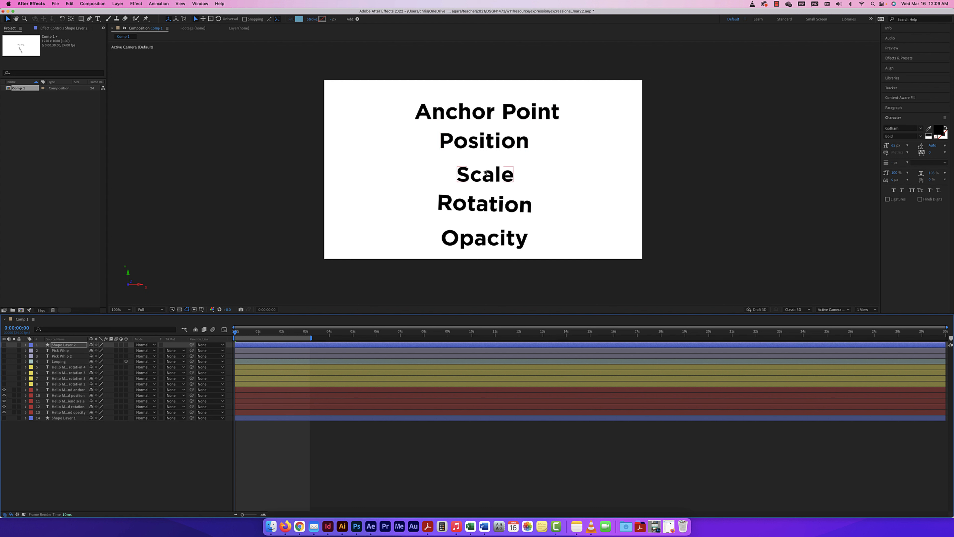
Select text layers 9–13 and reveal each one's wiggle expression with the U shortcut.
left_click(54, 391)
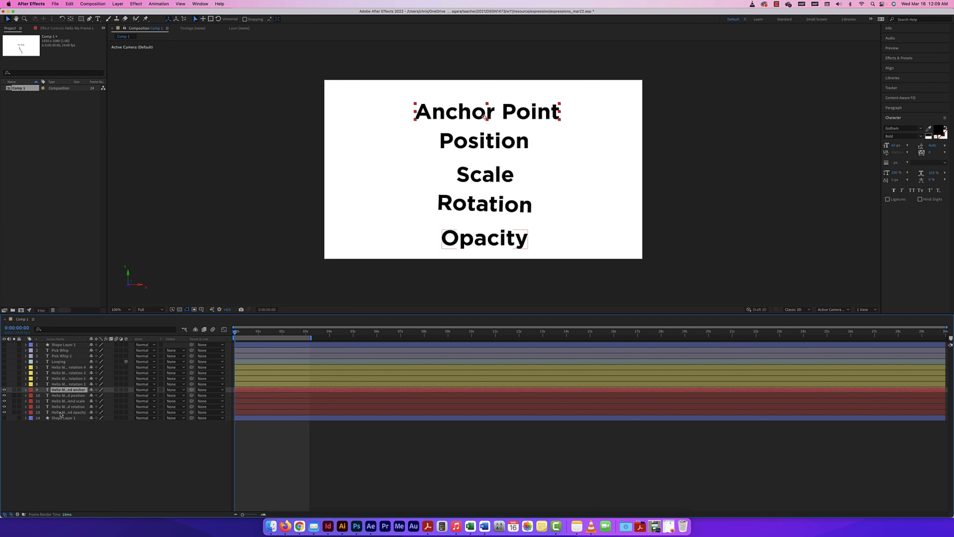
left_click(61, 412, "shift")
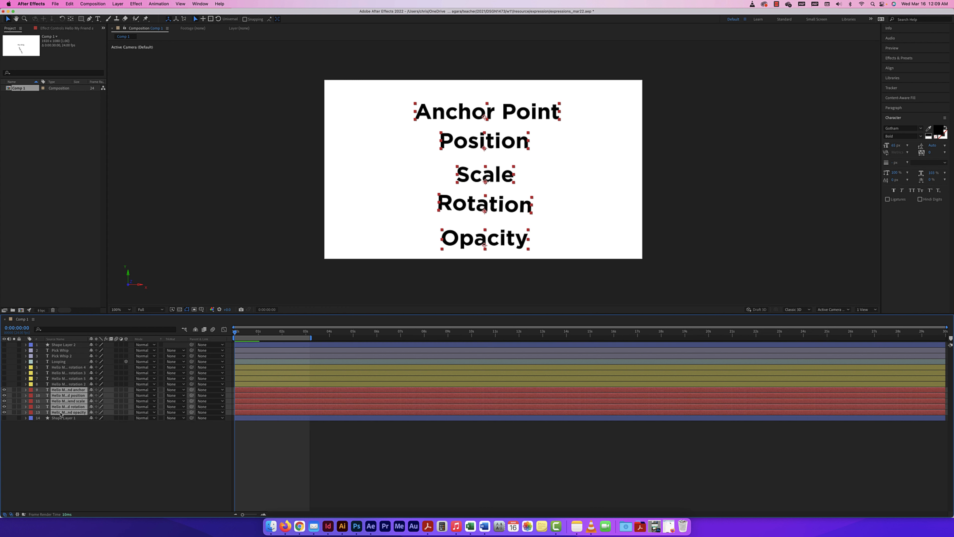
key("u")
key("u")
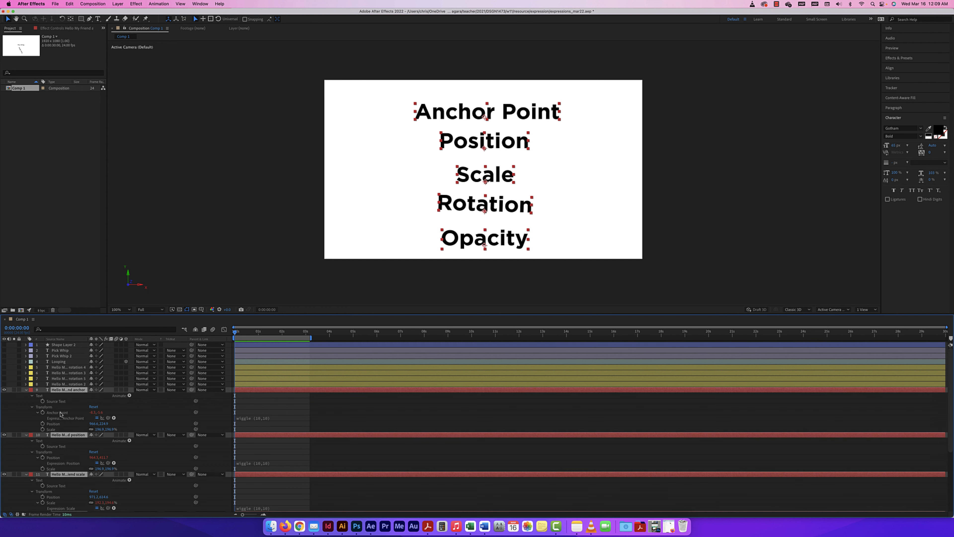
scroll(61, 413, "down", 5)
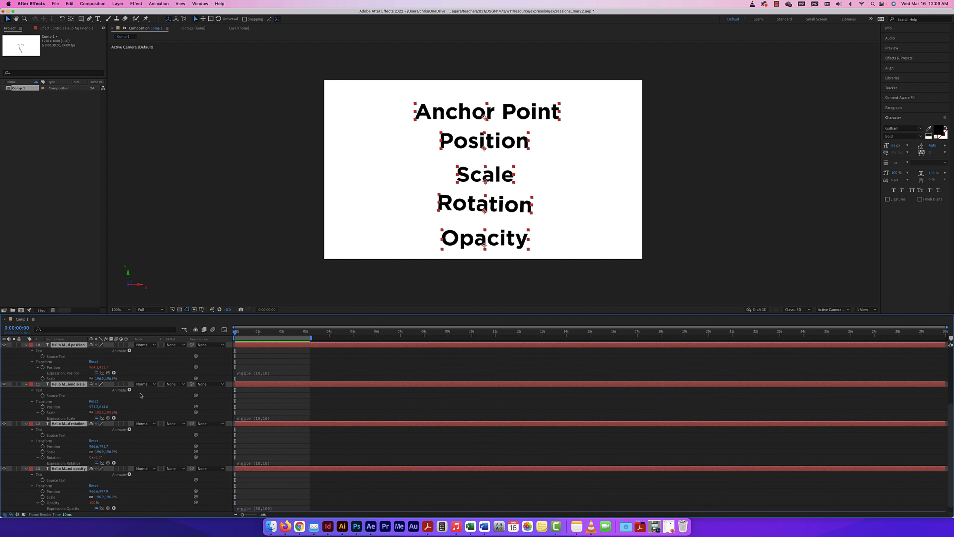
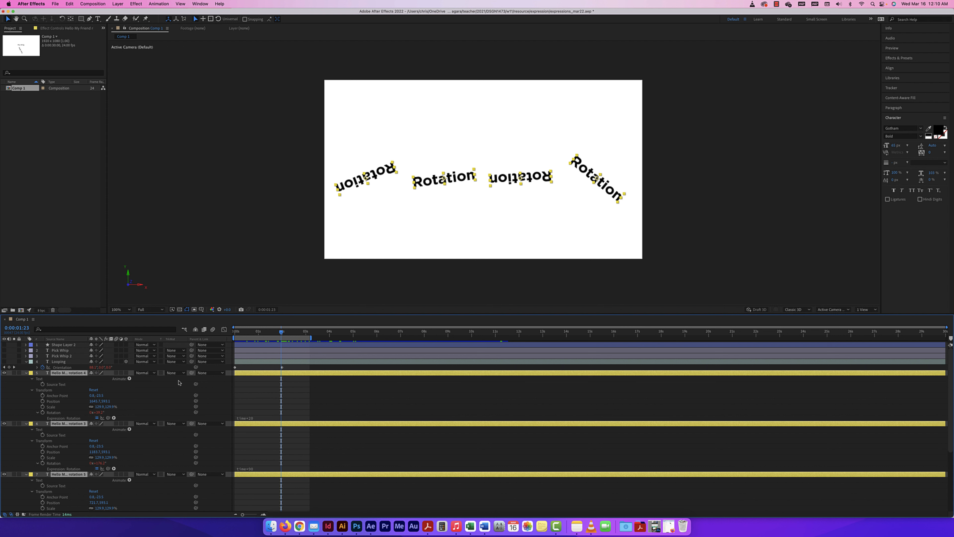
Scroll the timeline to review the rotation expressions on the four Rotation layers.
scroll(252, 424, "down", 3)
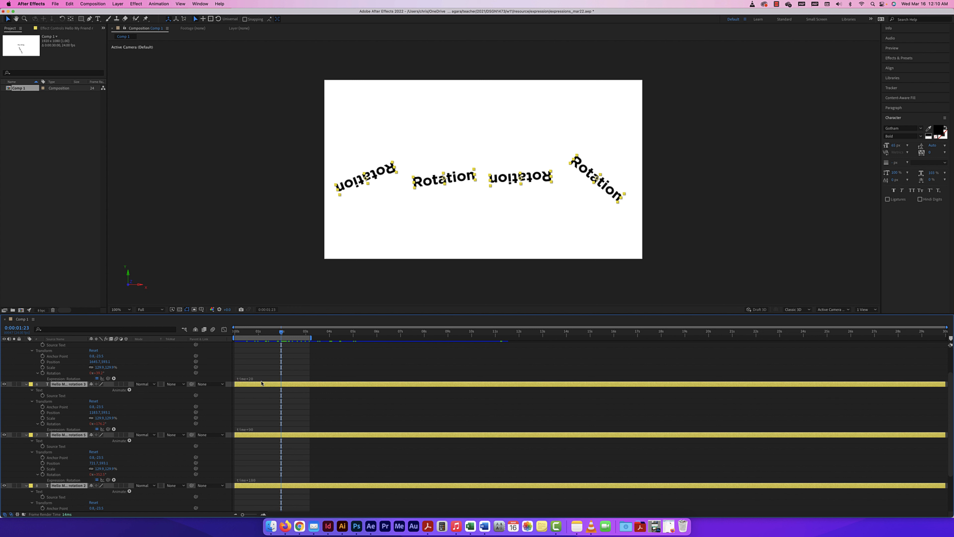
scroll(146, 350, "up", 1)
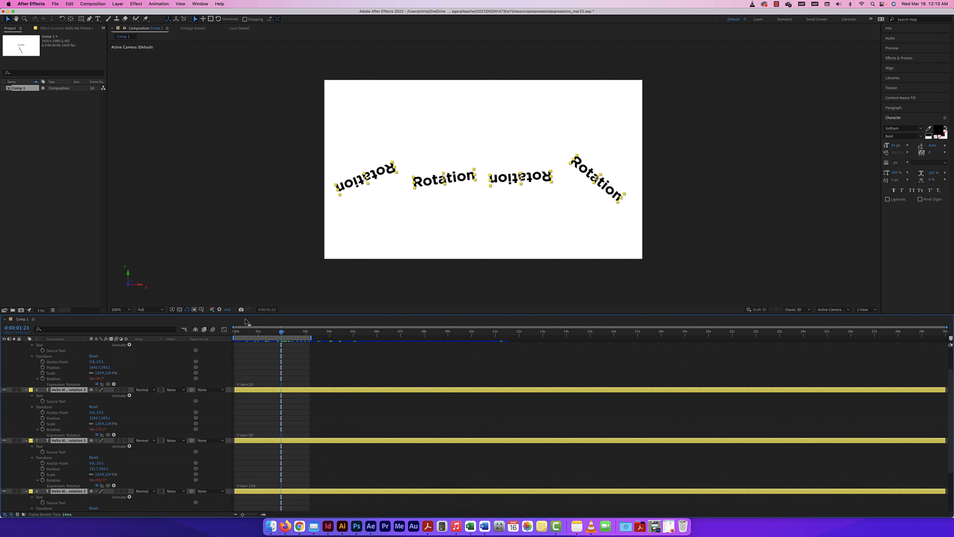
Enlarge the timeline panel and preview the four Rotation words spinning from 0, twice.
left_click_drag(471, 314, 468, 231)
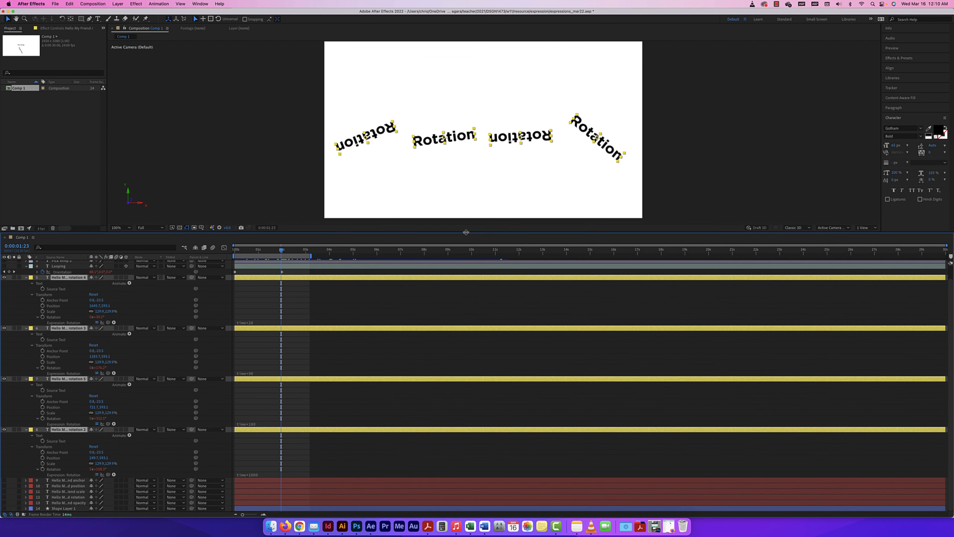
scroll(70, 361, "up", 3)
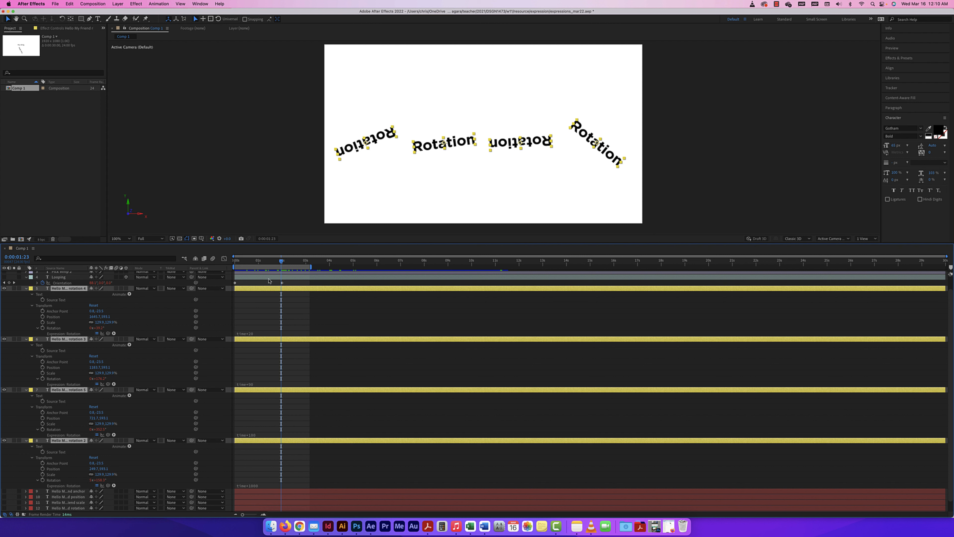
left_click_drag(280, 262, 212, 260)
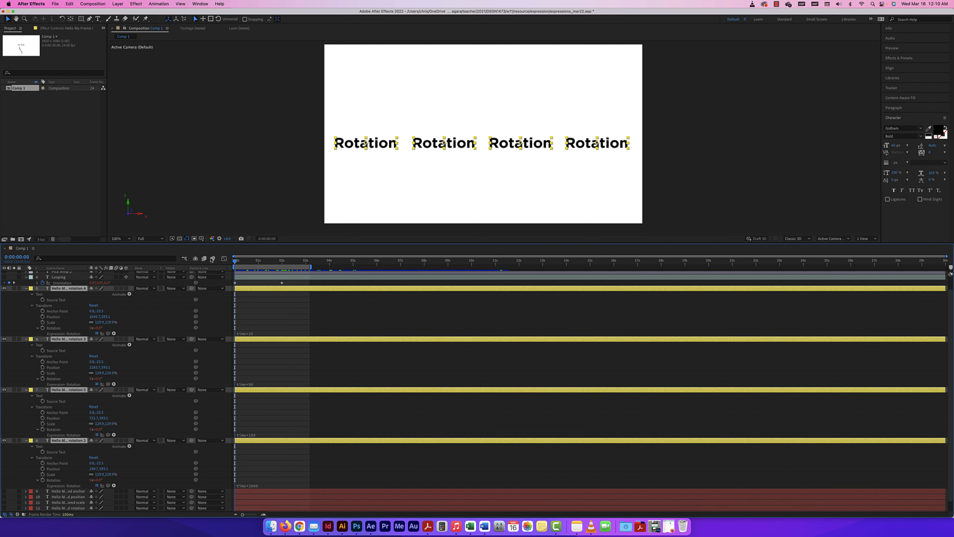
key("space")
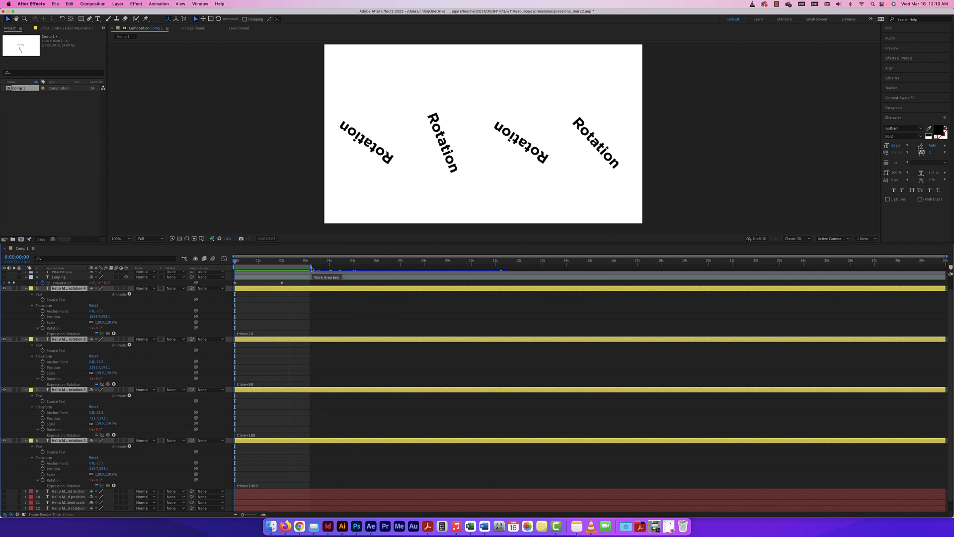
key("space")
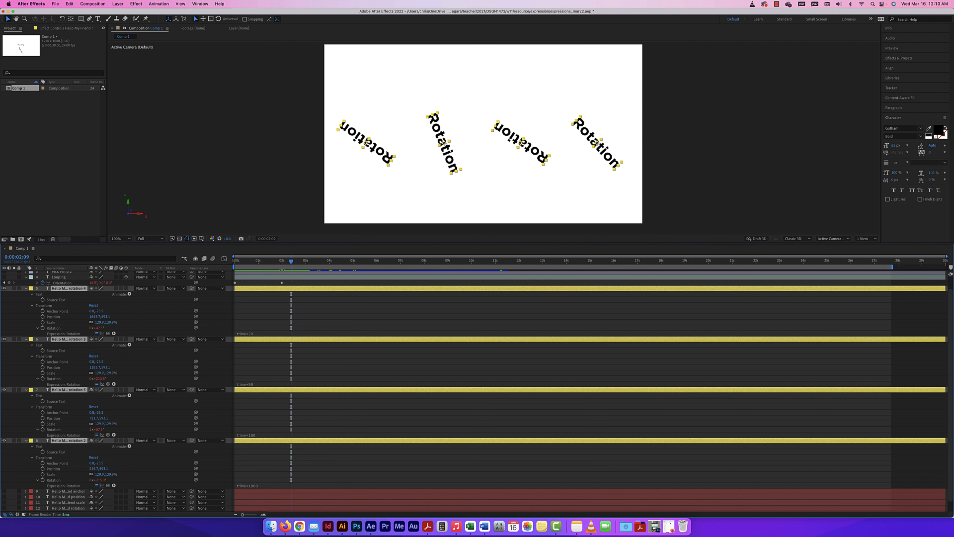
left_click_drag(292, 262, 235, 261)
key("space")
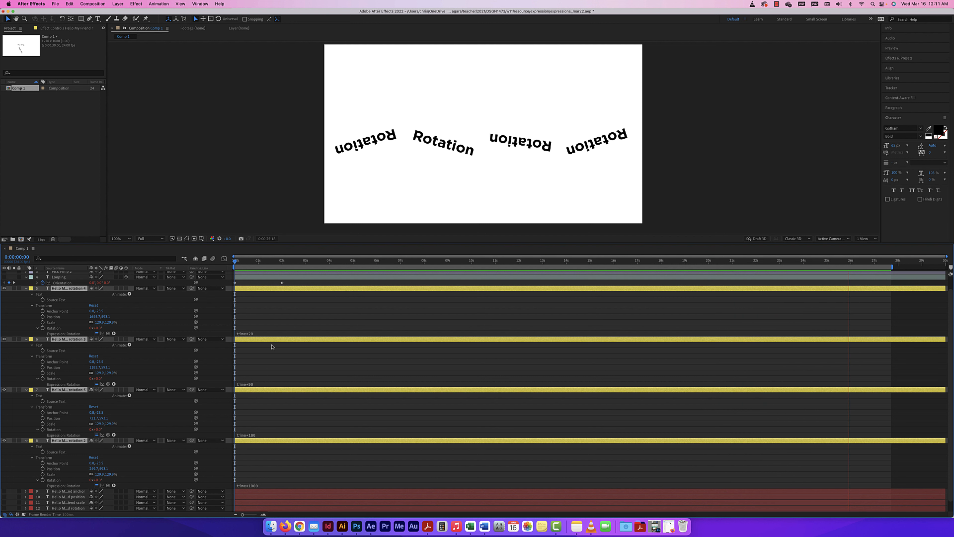
key("space")
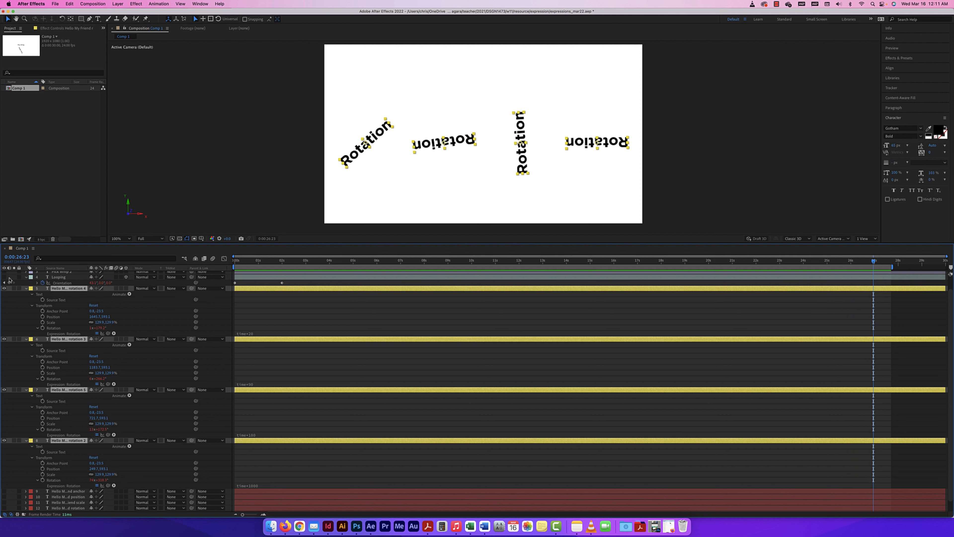
Collapse all layer properties, hide the four Rotation text layers, and show the Looping layer.
key("u")
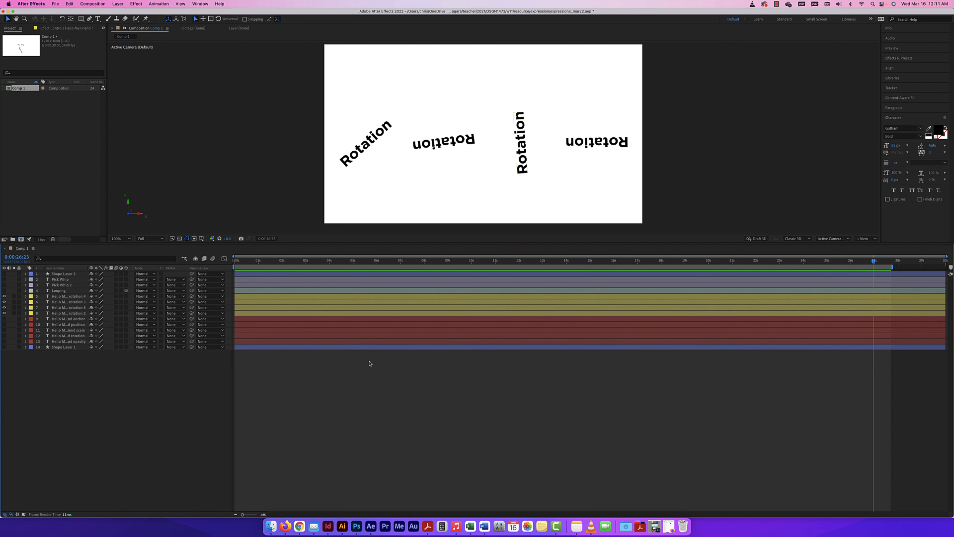
left_click(62, 291)
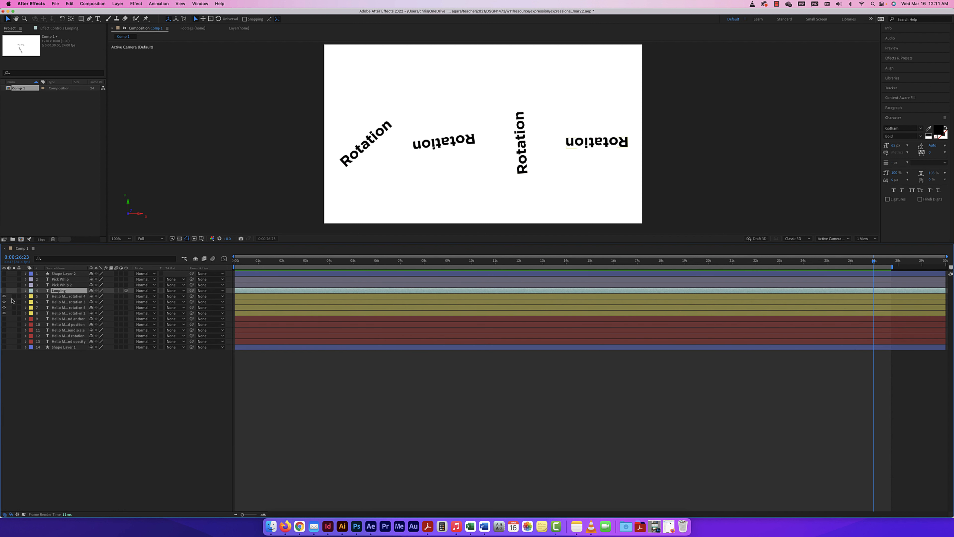
left_click_drag(5, 296, 5, 313)
left_click(4, 290)
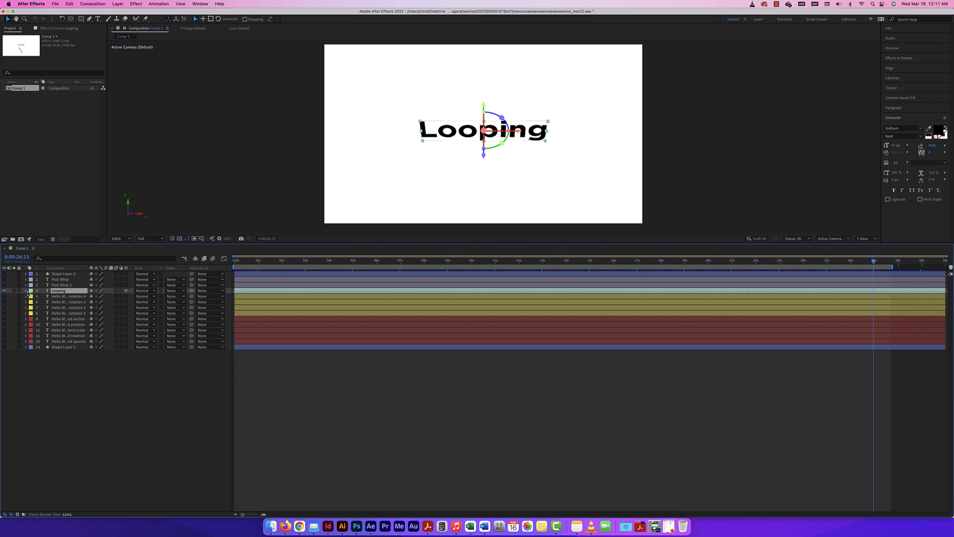
Reveal the Looping layer's Transform > Orientation loopOut() expression and start editing it.
left_click(26, 291)
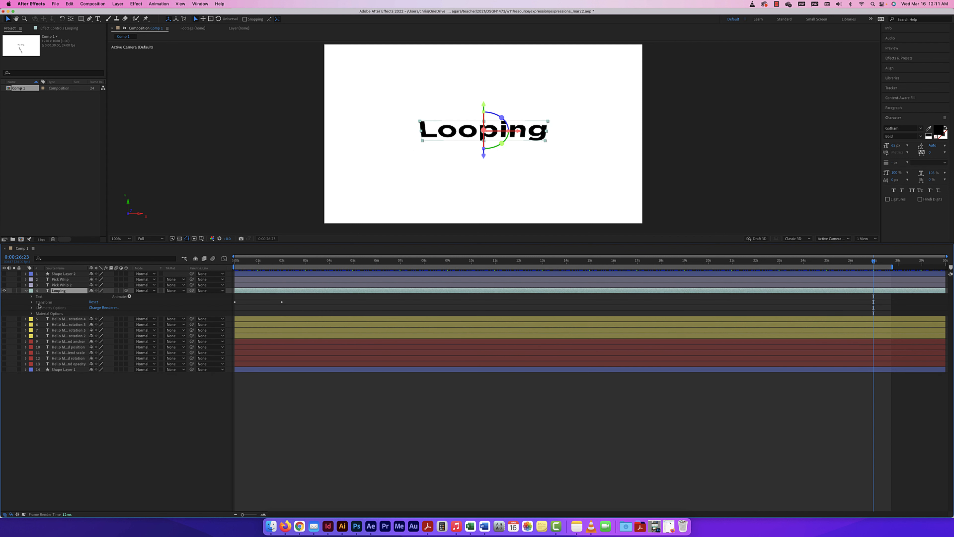
left_click(31, 302)
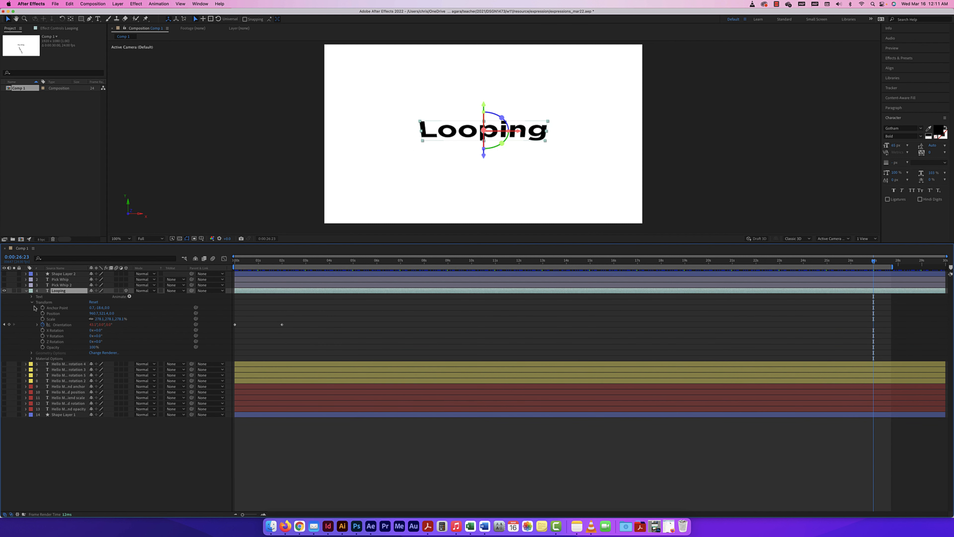
left_click(37, 324)
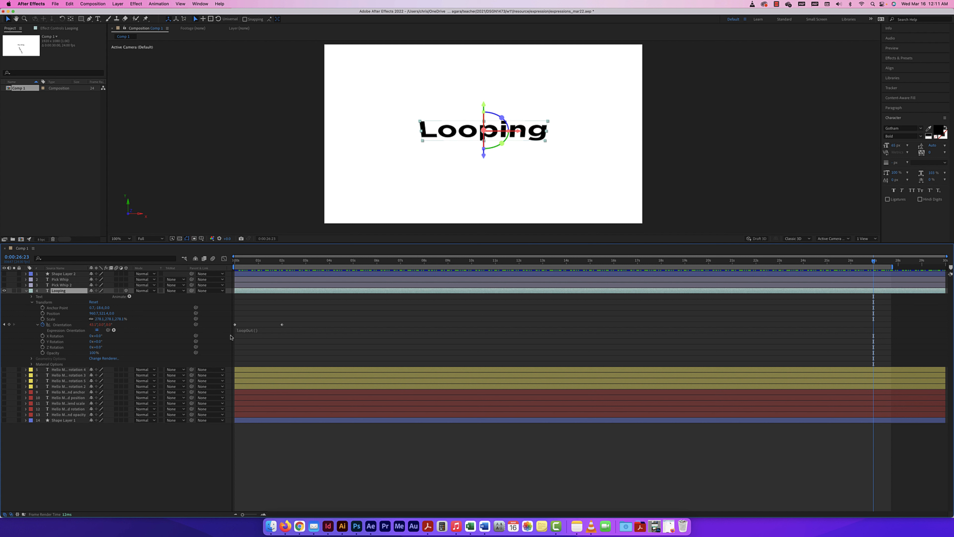
left_click(53, 330)
left_click(258, 331)
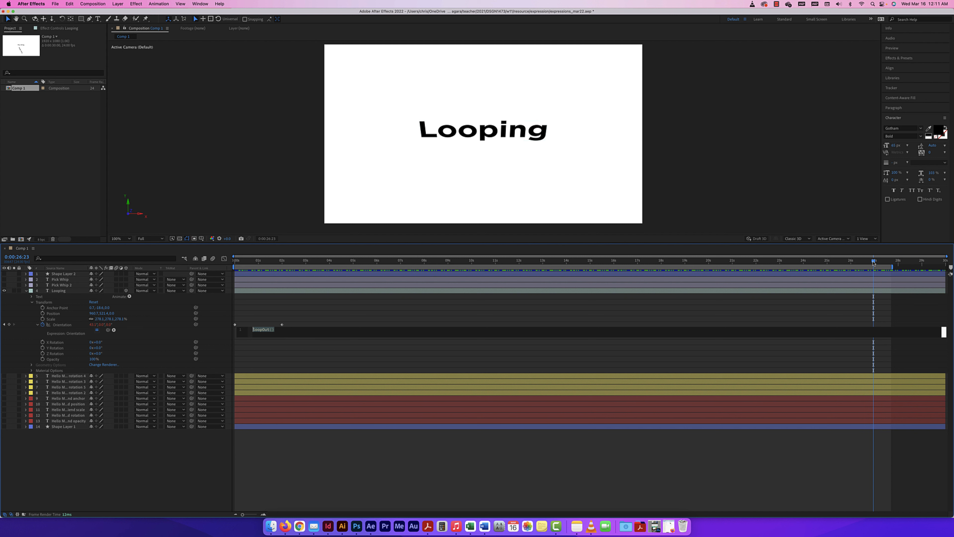
Preview the Looping text's looped Orientation flip from the start.
left_click_drag(873, 260, 192, 261)
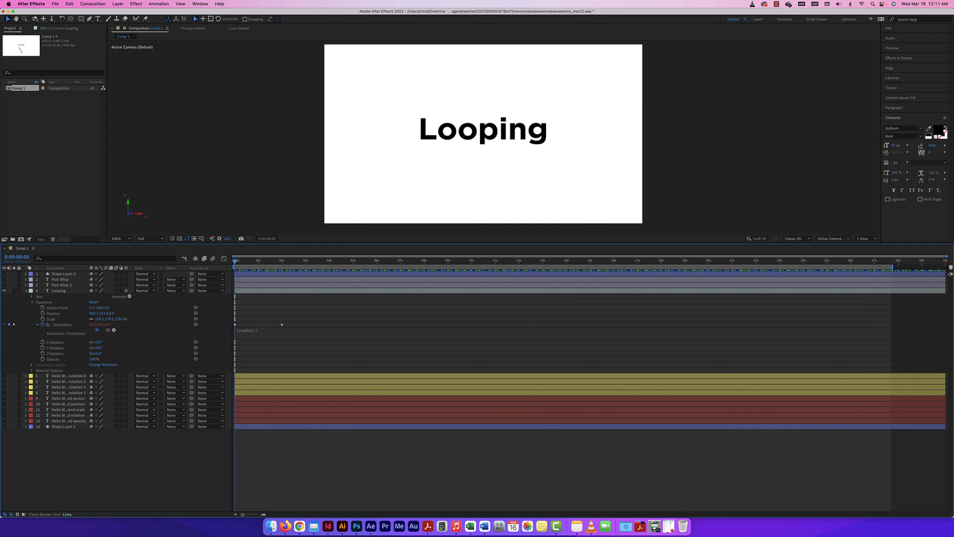
key("space")
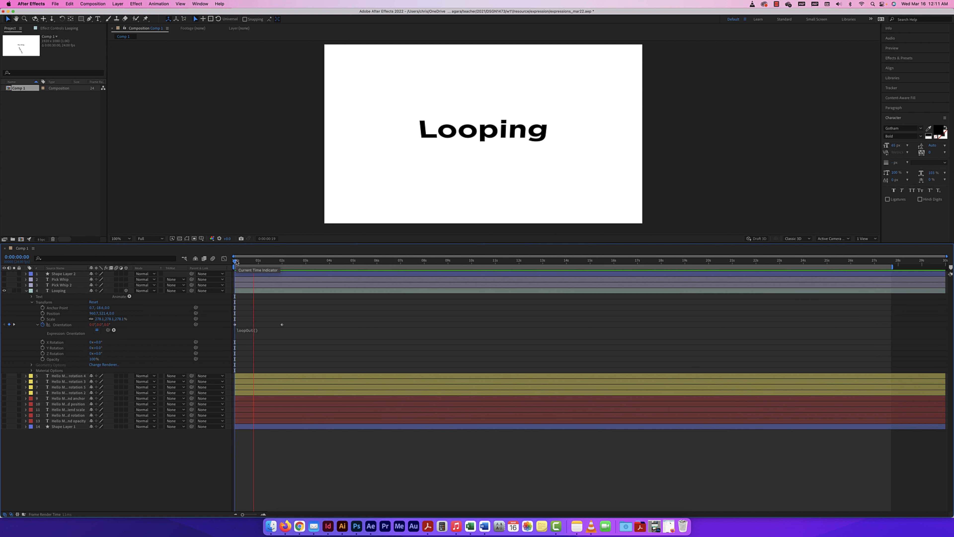
key("space")
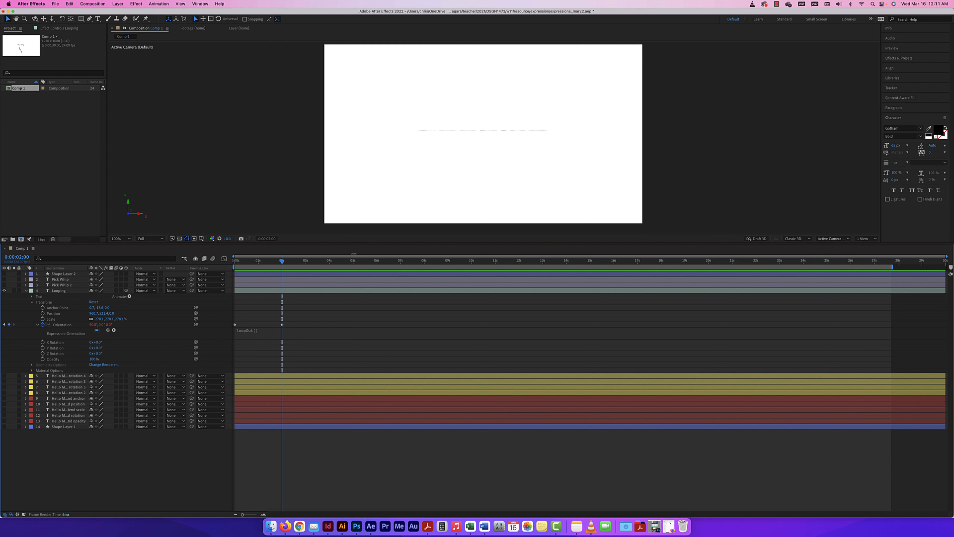
left_click_drag(282, 267, 224, 261)
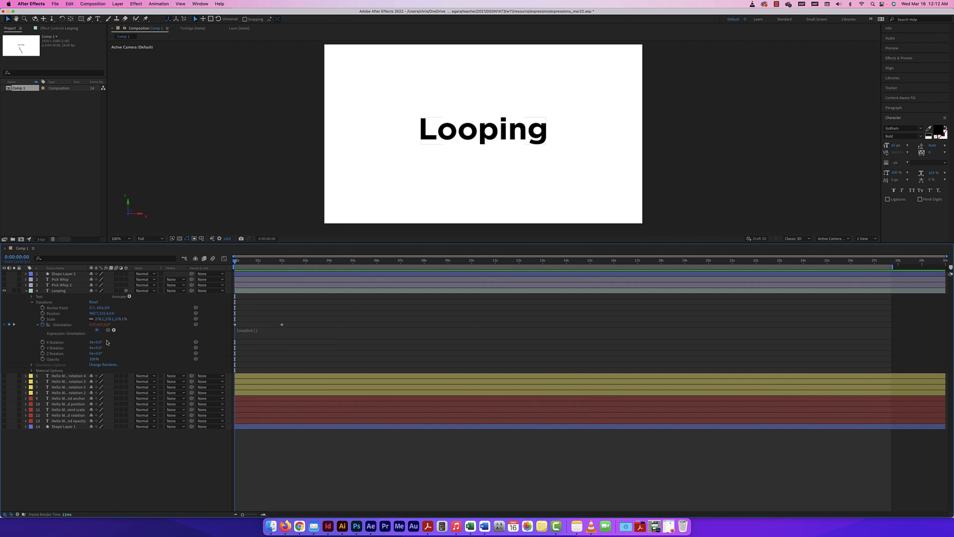
Disable the Orientation expression, preview, and scrub to the two-second keyframe and 0:00:01:15.
left_click(97, 330)
key("space")
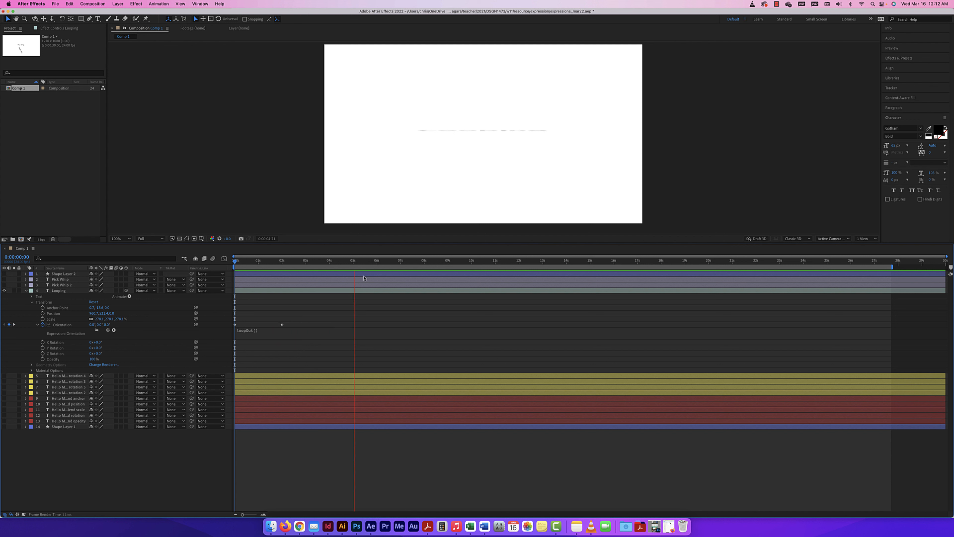
left_click(355, 264)
left_click_drag(355, 263, 248, 265)
key("k")
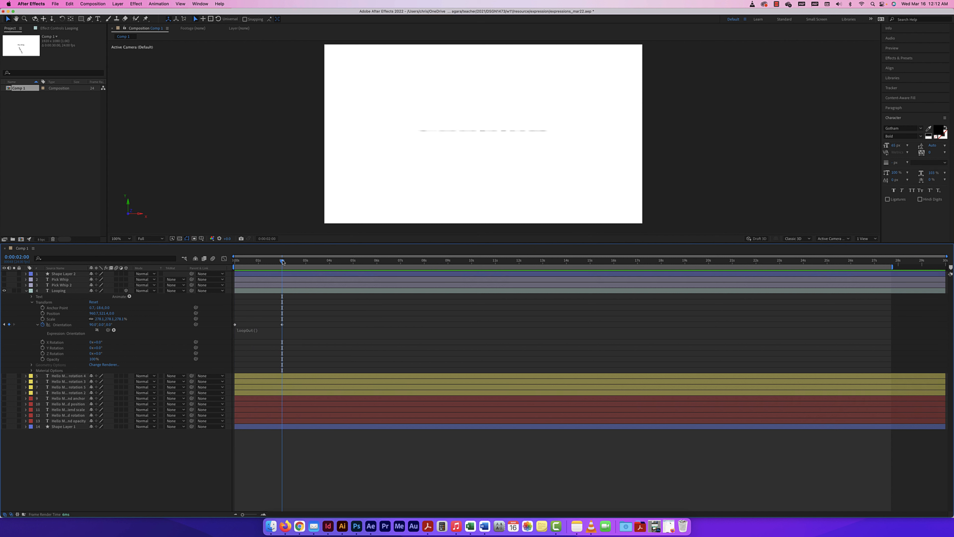
left_click_drag(282, 262, 235, 263)
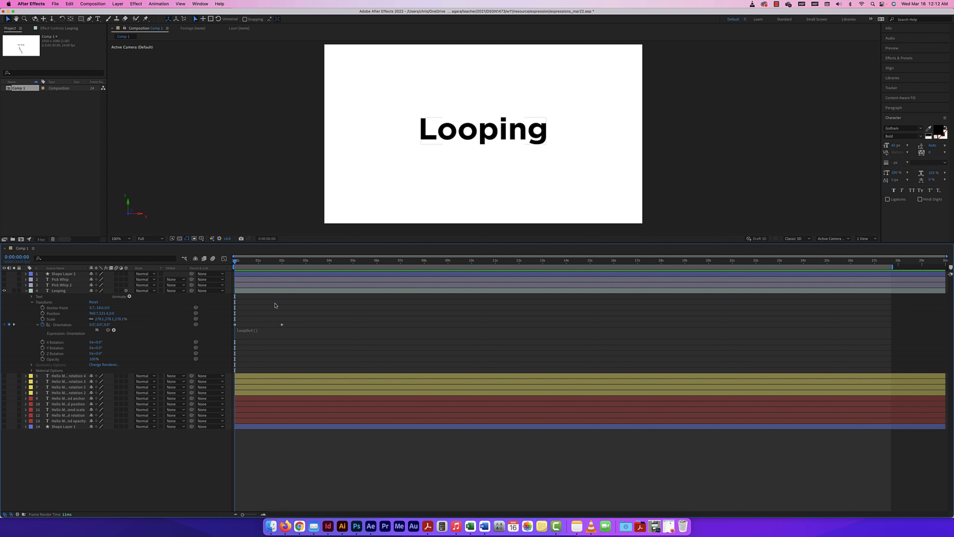
mouse_move(235, 262)
left_mouse_down()
mouse_move(283, 264)
mouse_move(219, 264)
left_mouse_up()
Retype the Orientation expression as loopOut(), commit it, and collapse the Orientation rows.
left_click(252, 331)
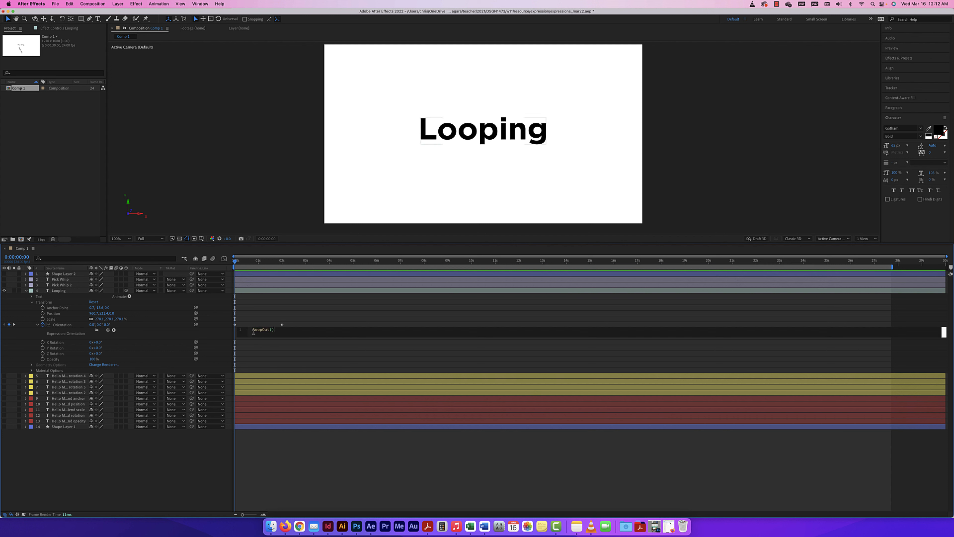
left_click_drag(282, 330, 233, 327)
key("BackSpace")
type("loop")
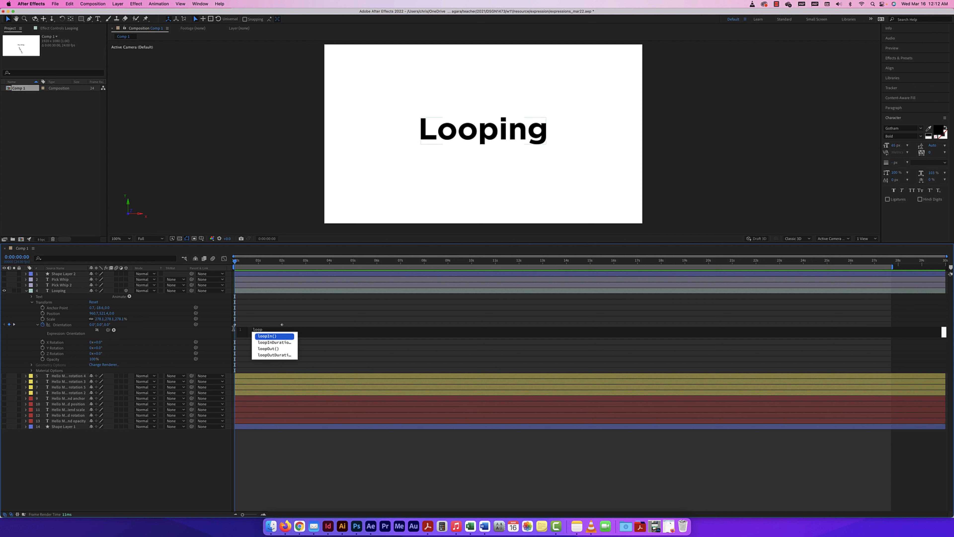
left_click(272, 349)
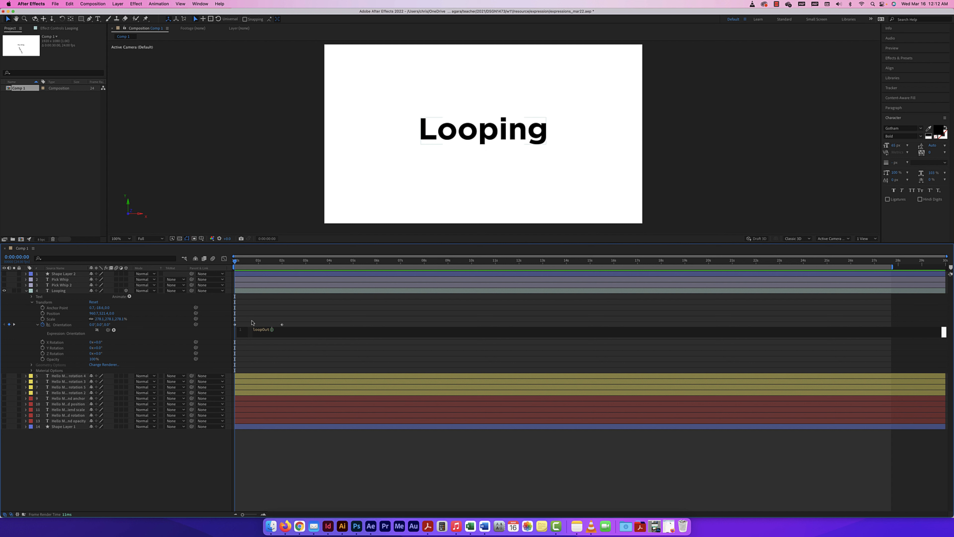
left_click(299, 321)
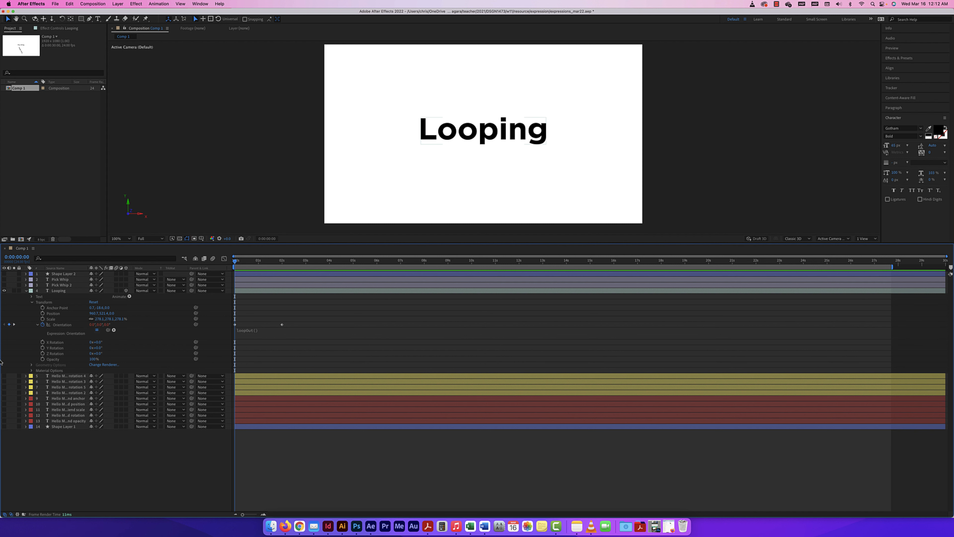
left_click(38, 324)
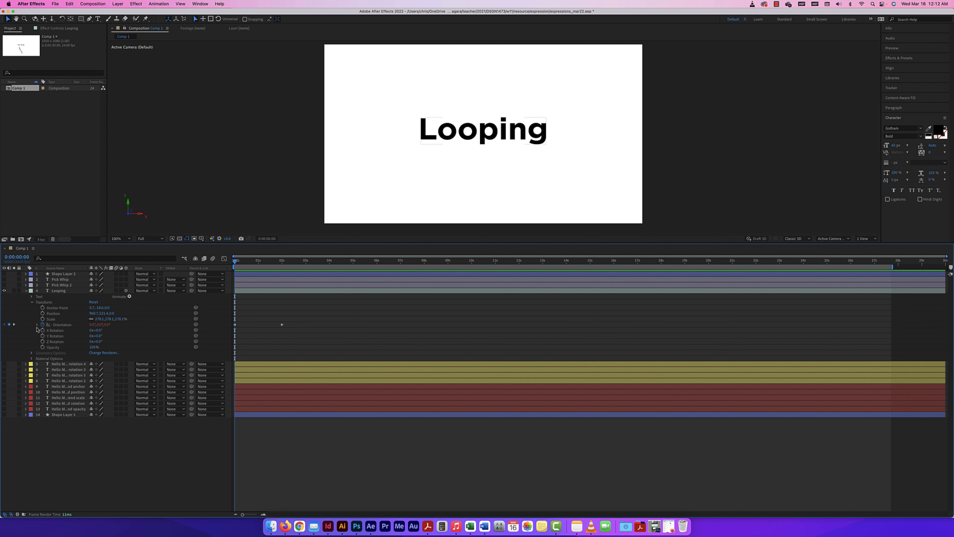
Preview the looping flip, return to about 1.6 seconds, and hide the Looping layer.
key("space")
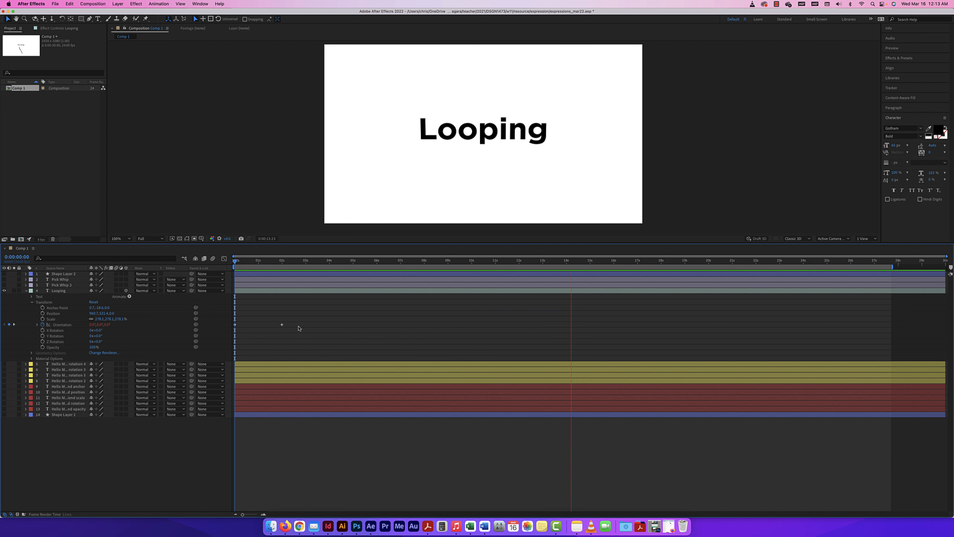
key("space")
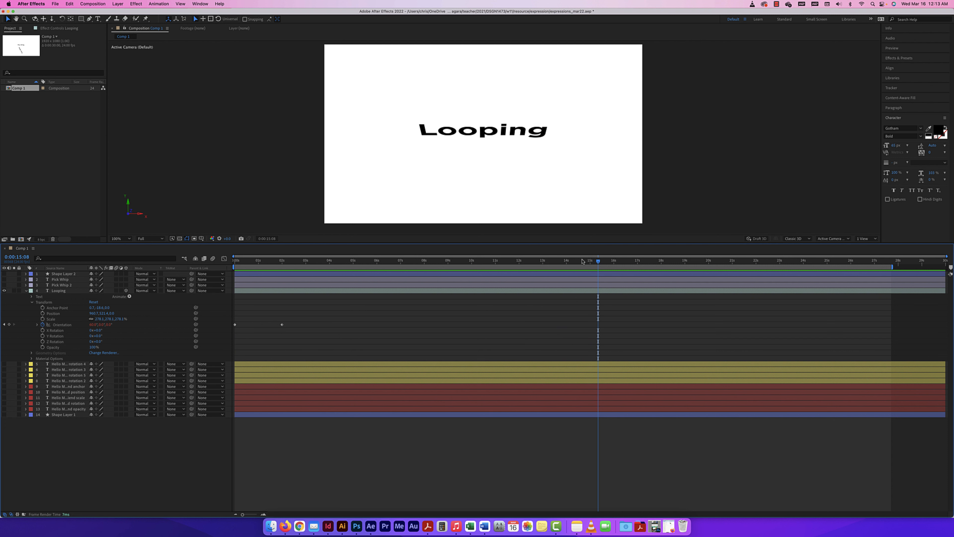
left_click_drag(317, 259, 274, 260)
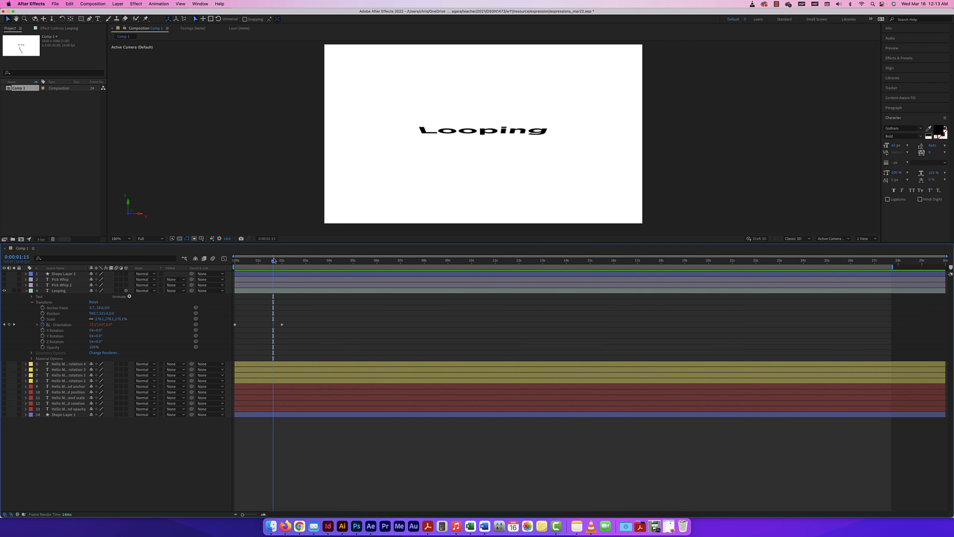
left_click(26, 290)
left_click(4, 290)
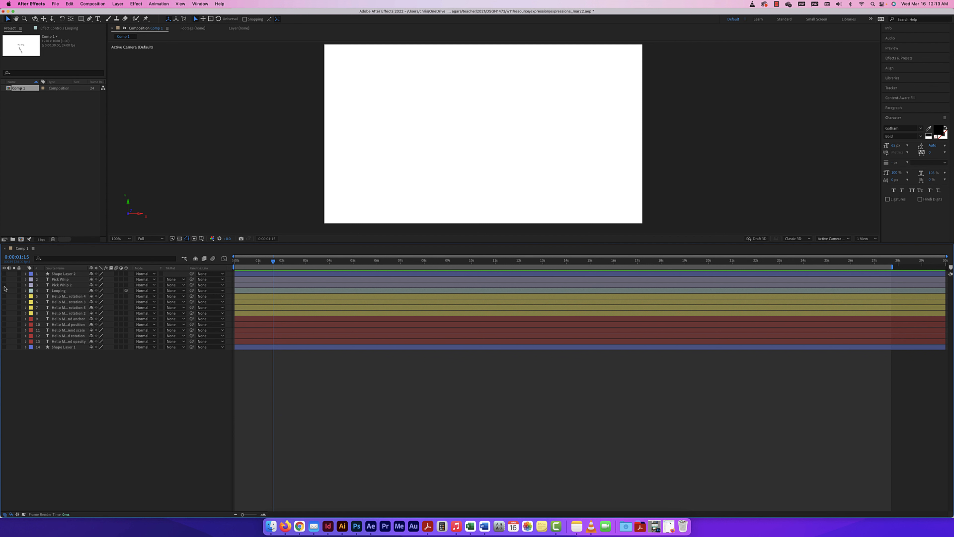
Draw a blue circle on the left of the canvas and move it down-left.
left_click(26, 285)
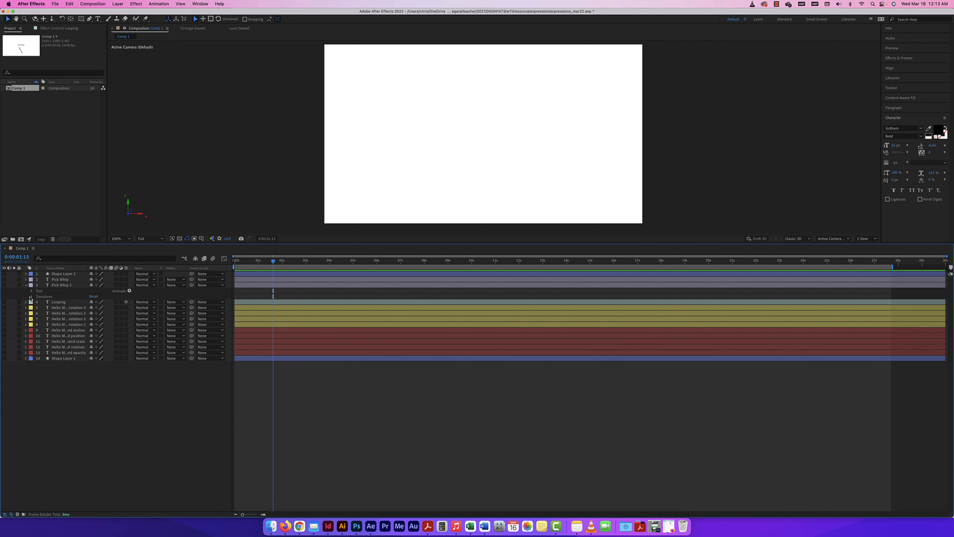
left_click(31, 296)
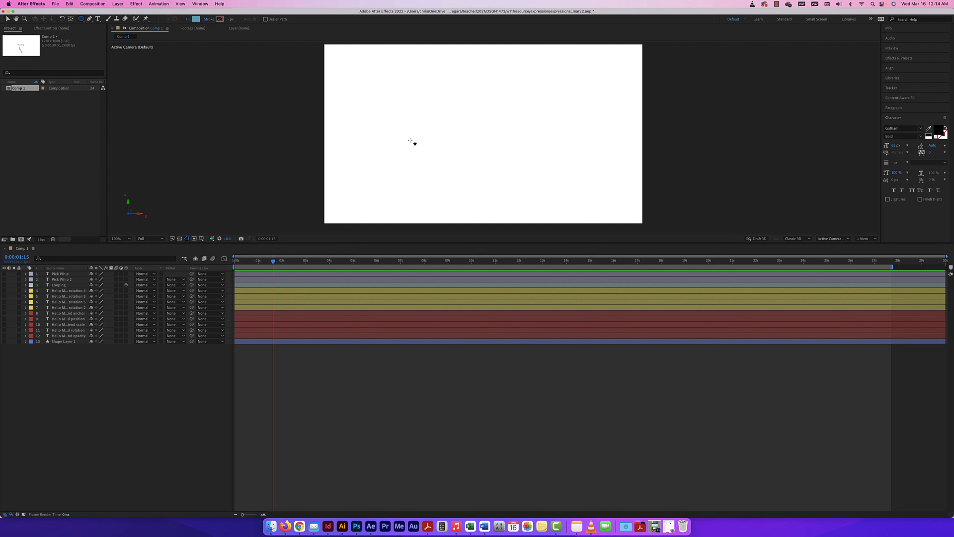
left_click_drag(391, 143, 451, 84)
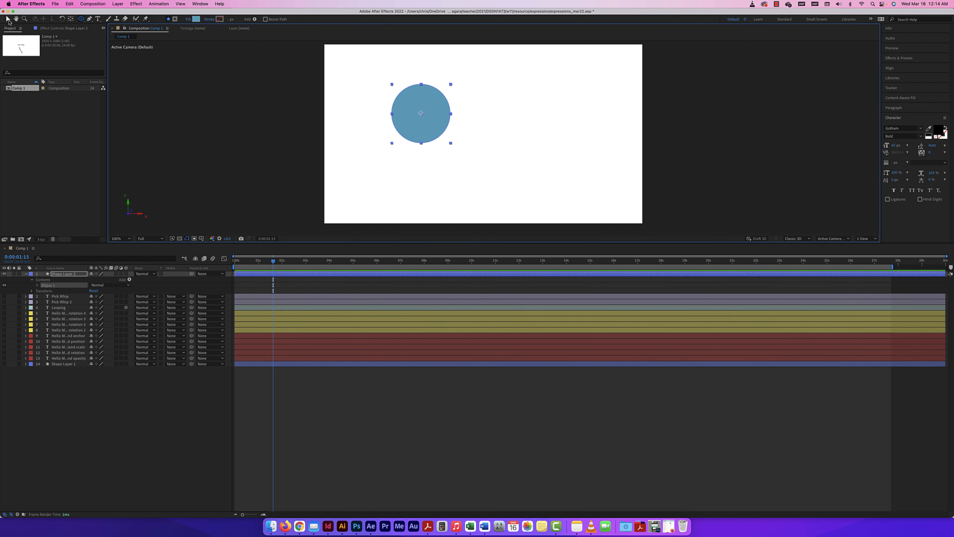
left_click(7, 19)
left_click_drag(435, 133, 408, 150)
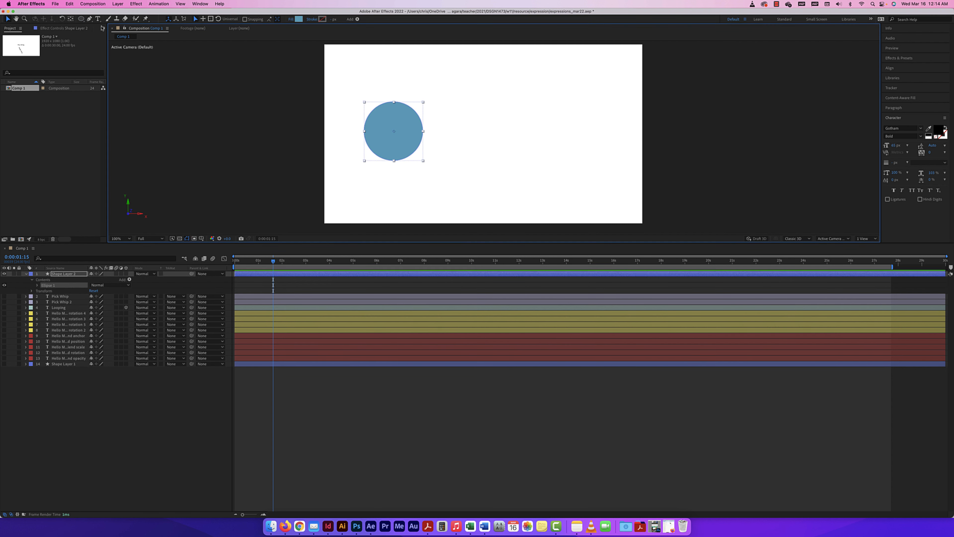
Add a 'Circle' text layer to the right of the circle.
left_click(98, 19)
left_click(496, 123)
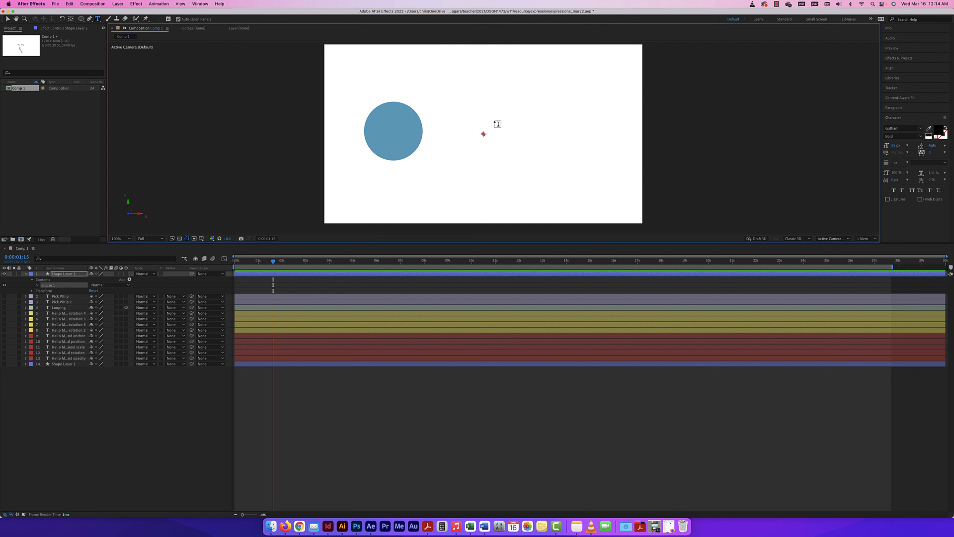
left_click(494, 119)
type("Circl")
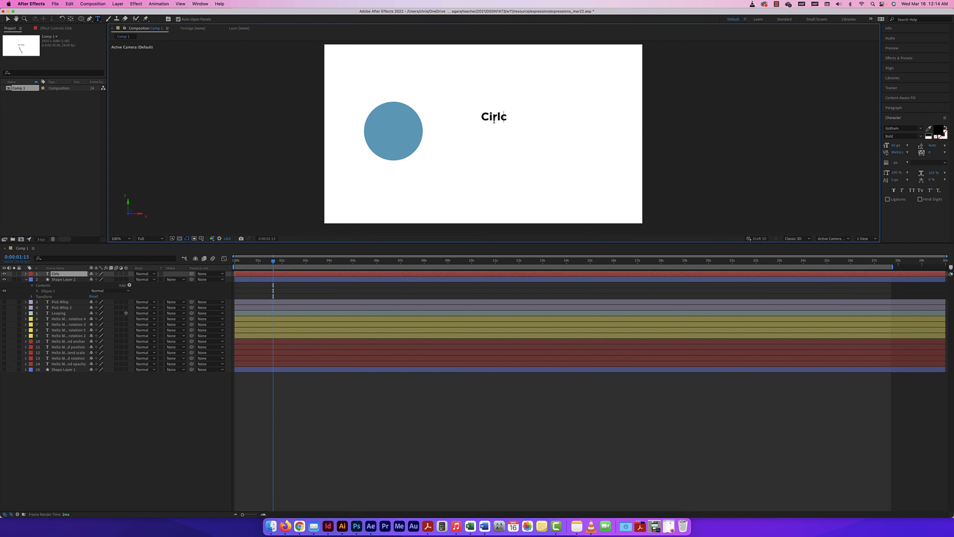
key("BackSpace")
key("BackSpace")
type("cle")
left_click(8, 18)
Resize the Circle text so it sits beside the blue circle.
left_click_drag(510, 121, 545, 139)
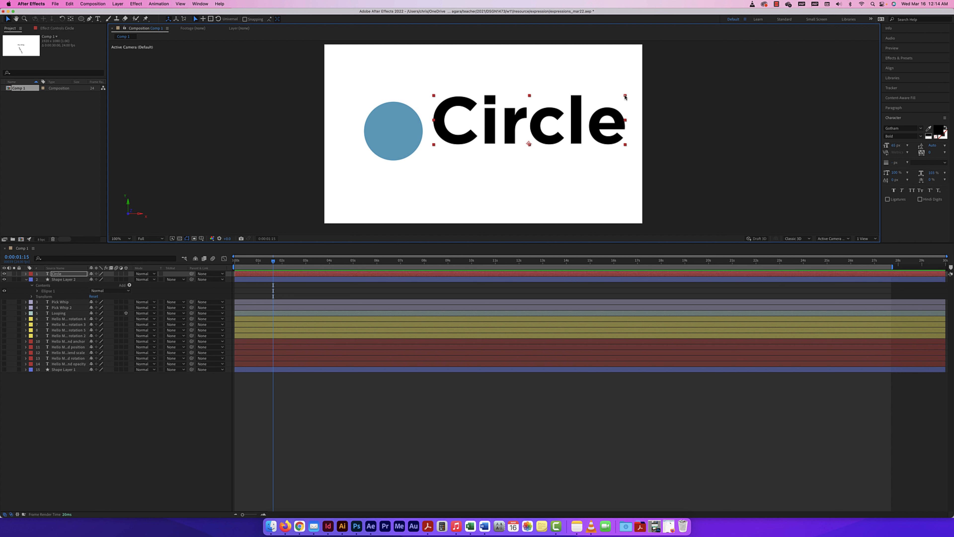
left_click(627, 97)
left_click(622, 98)
left_click_drag(624, 96, 579, 142)
left_click(413, 134)
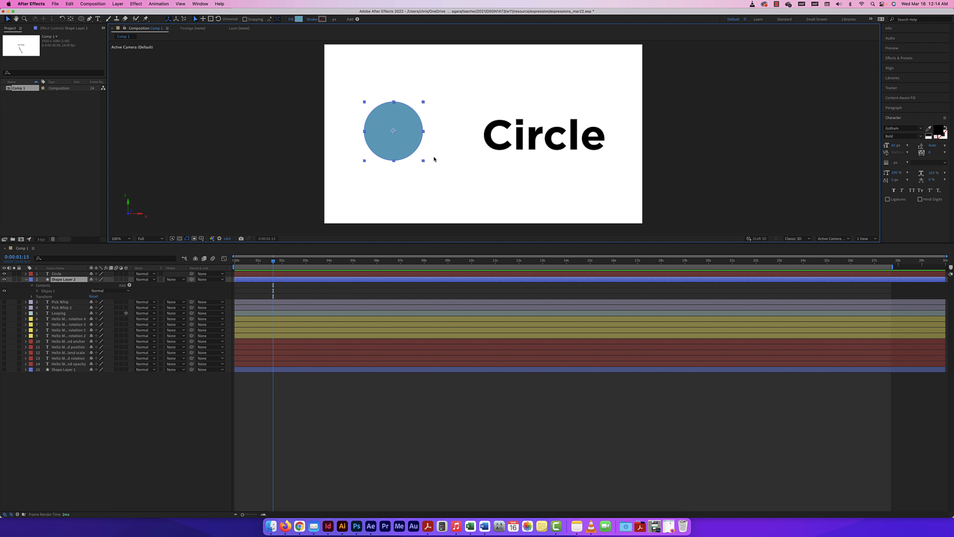
Add a wiggle(10,100) expression to the circle's Position and preview the jitter from 0.
left_click(32, 296)
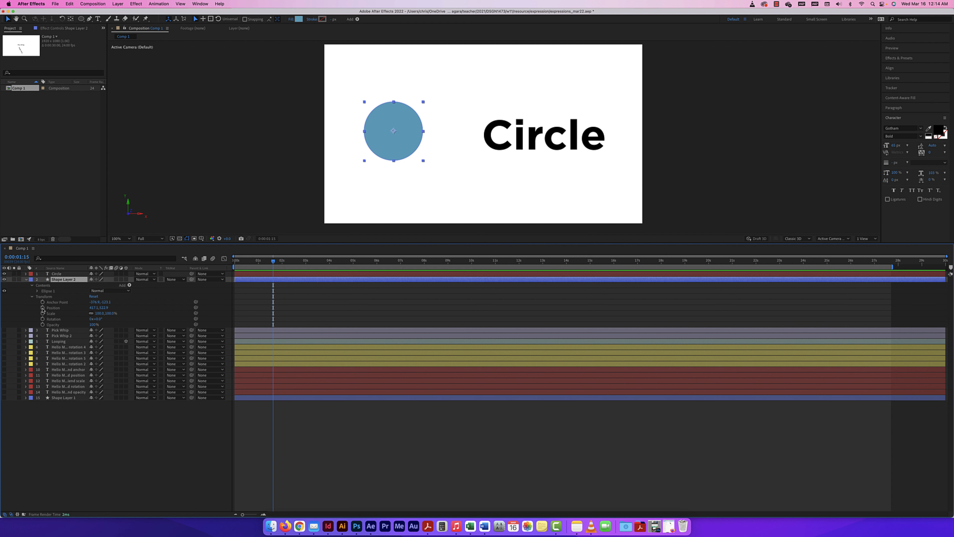
left_click(43, 308, "alt")
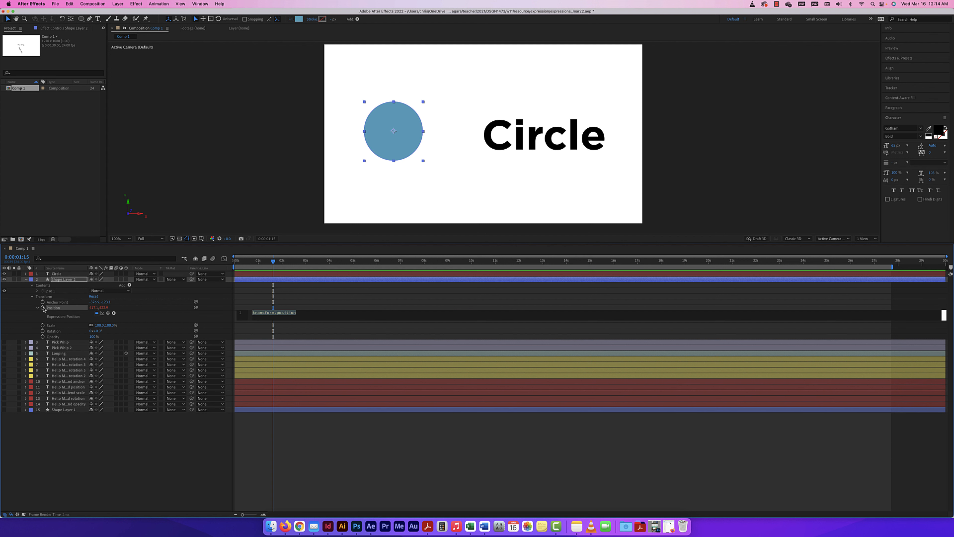
type("wiggle")
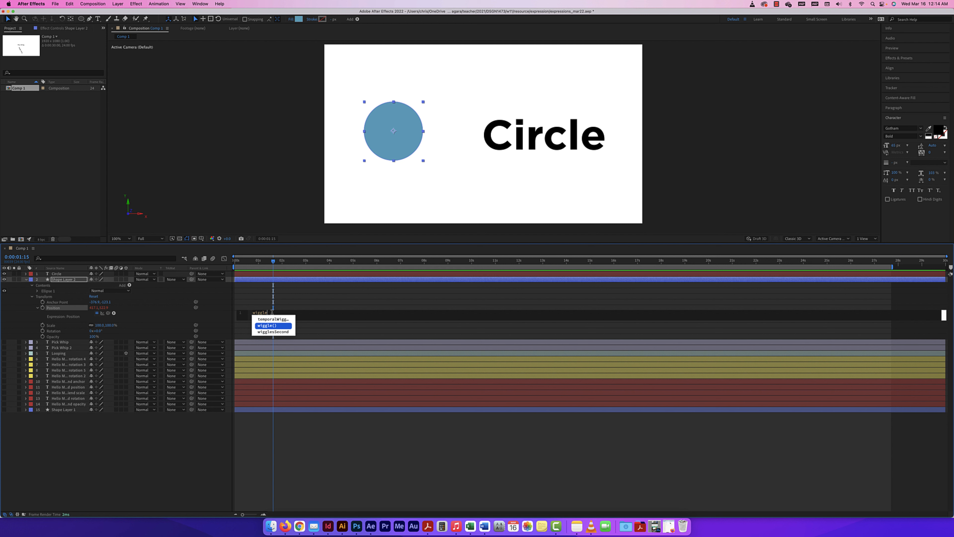
left_click(275, 328)
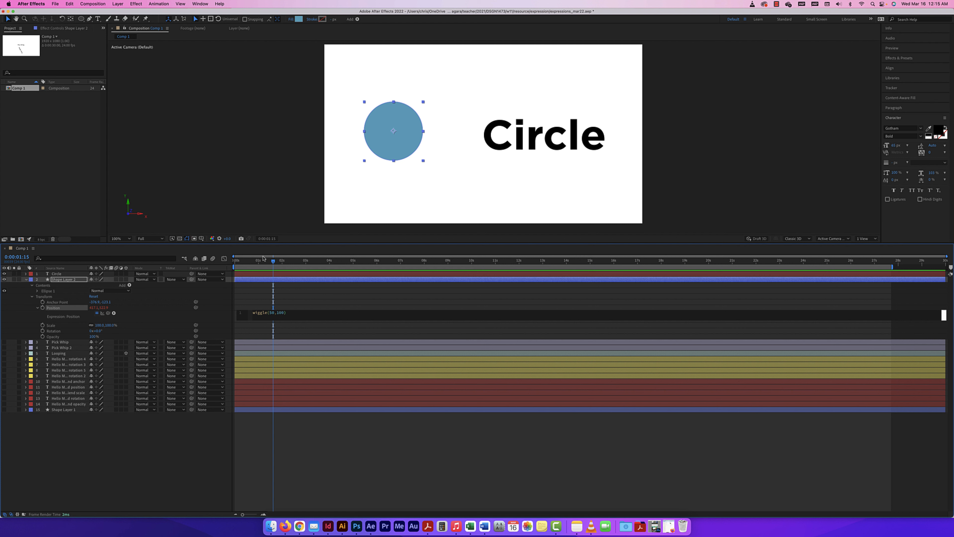
left_click_drag(273, 262, 222, 261)
key("space")
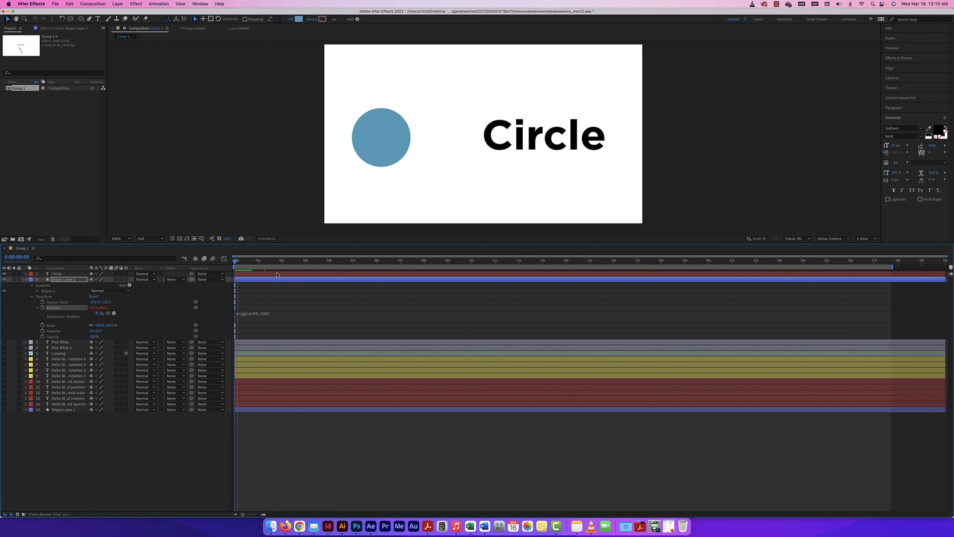
key("space")
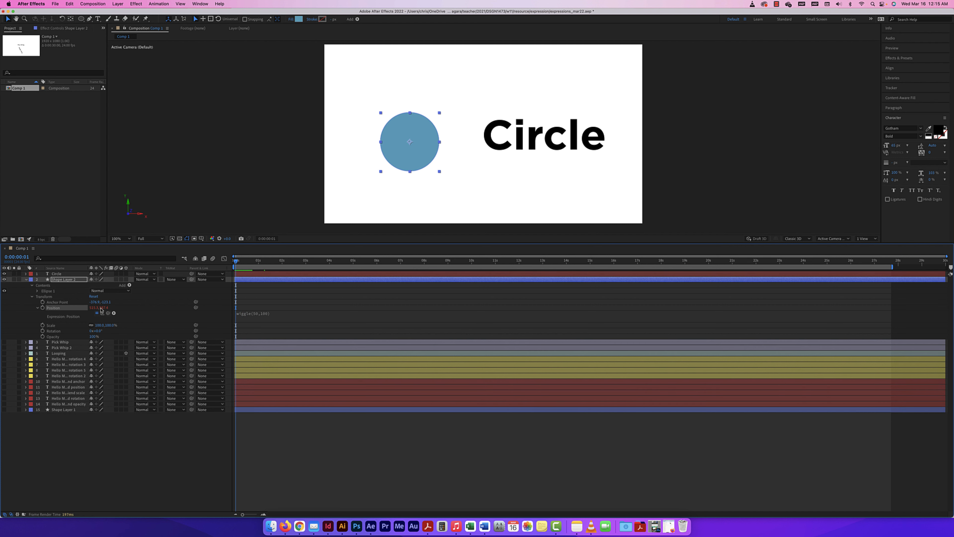
left_click(27, 273)
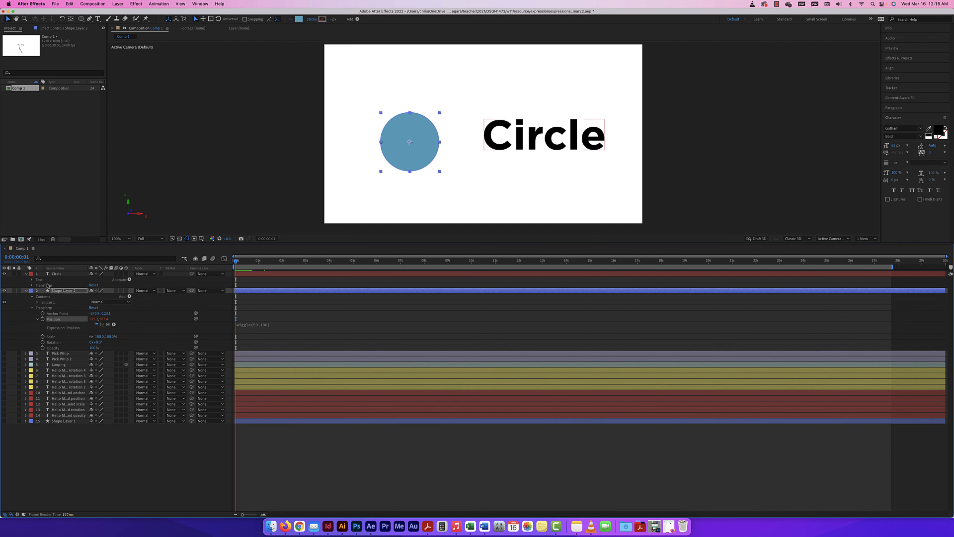
Pick-whip the Circle text's Position to Shape Layer 2's Position so the word rides the circle.
left_click(32, 286)
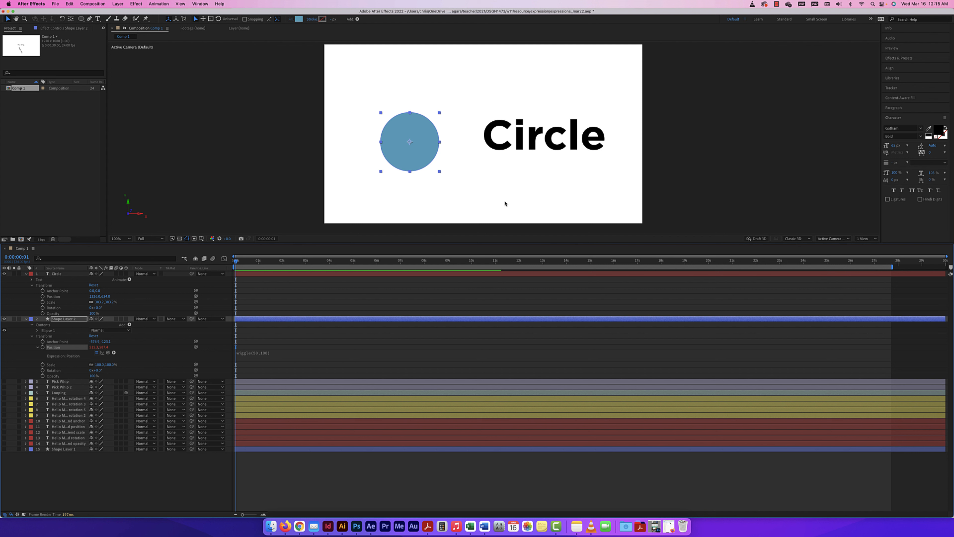
left_click(43, 297, "alt")
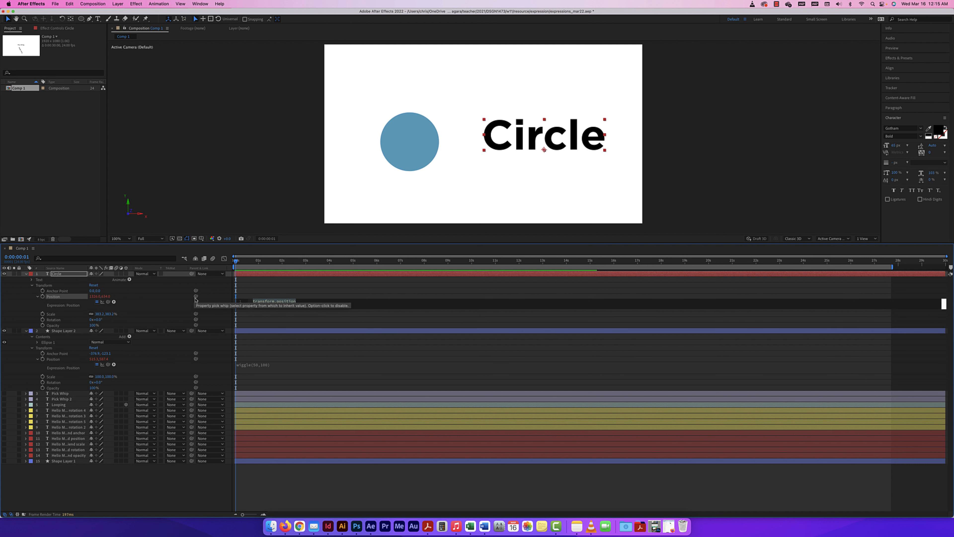
left_click(37, 298)
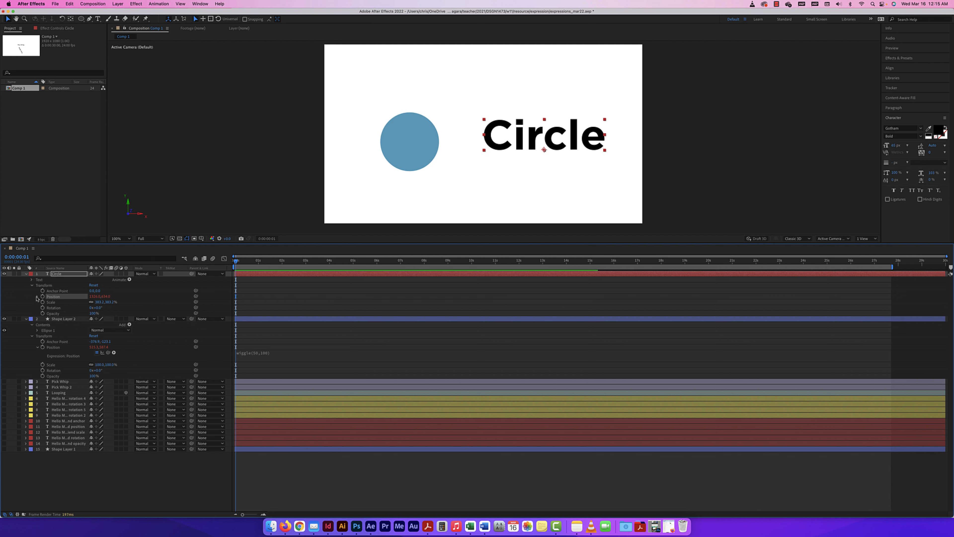
left_click(37, 298)
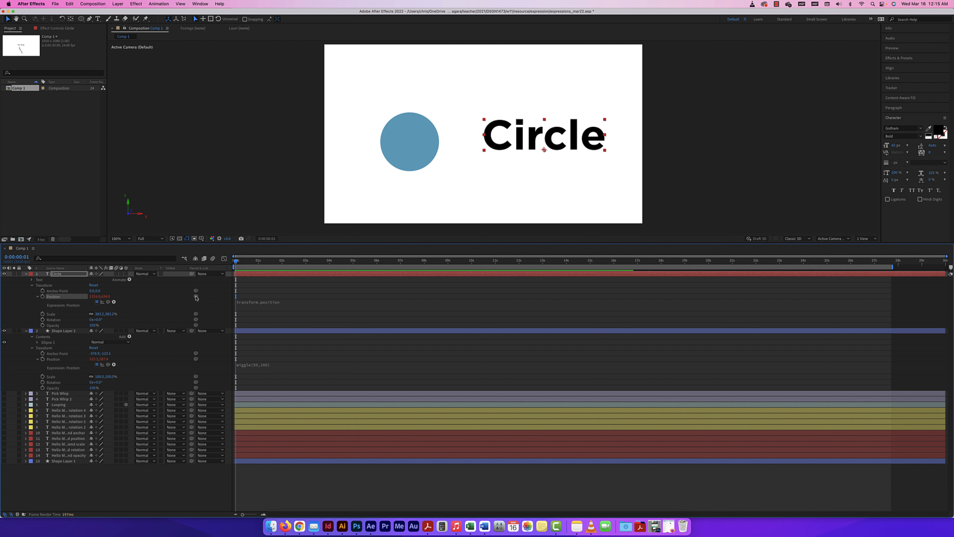
left_click_drag(196, 297, 53, 361)
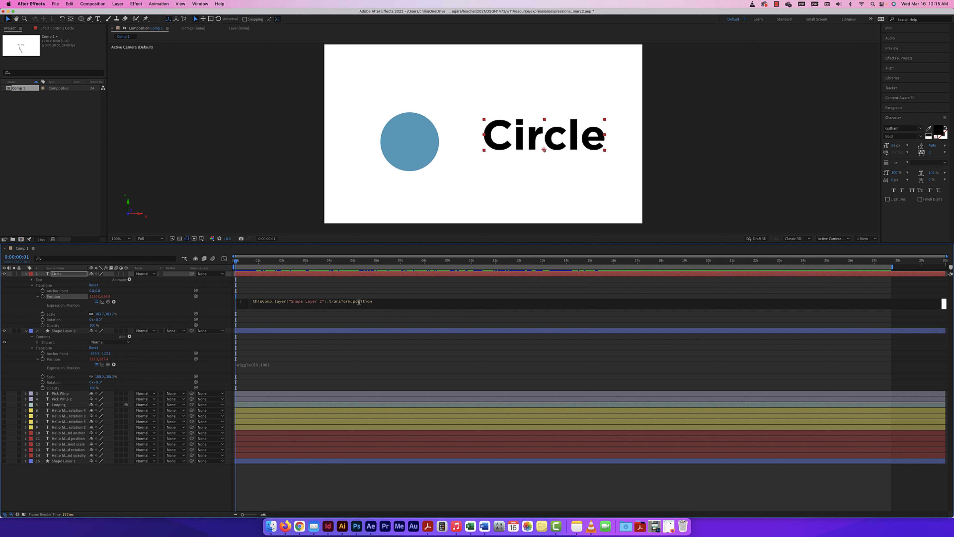
left_click(236, 261)
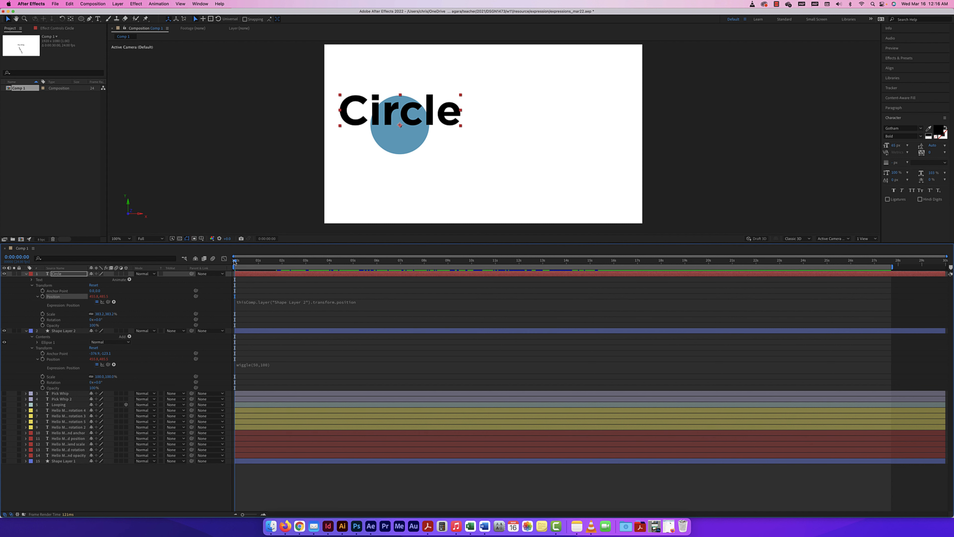
Preview the text following the wiggling circle, then undo to remove its Position expression.
left_click(235, 261)
key("space")
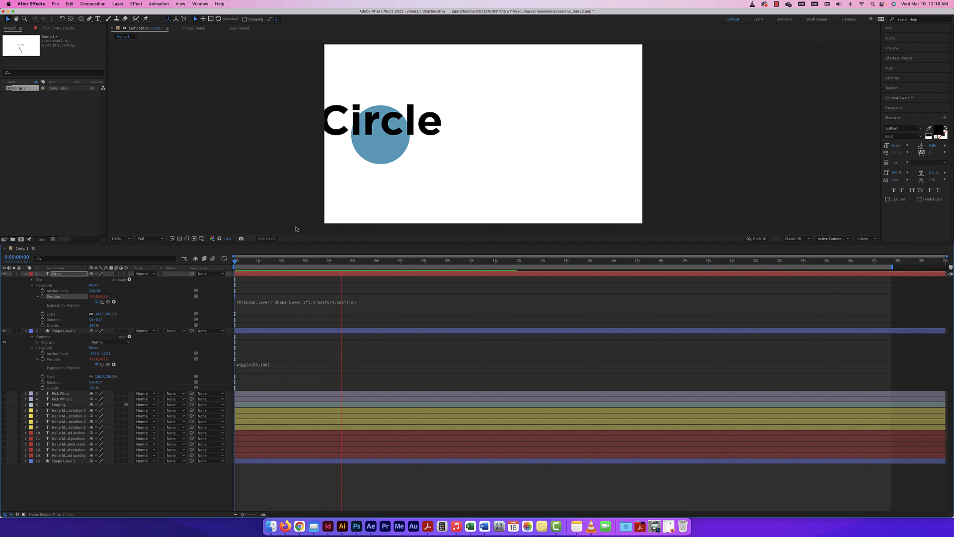
key("space")
key("super+z")
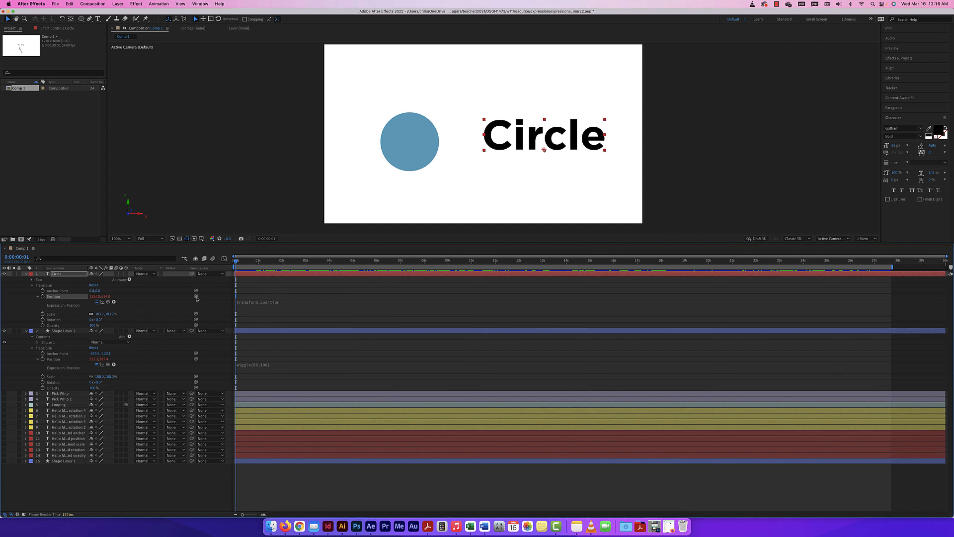
key("super+z")
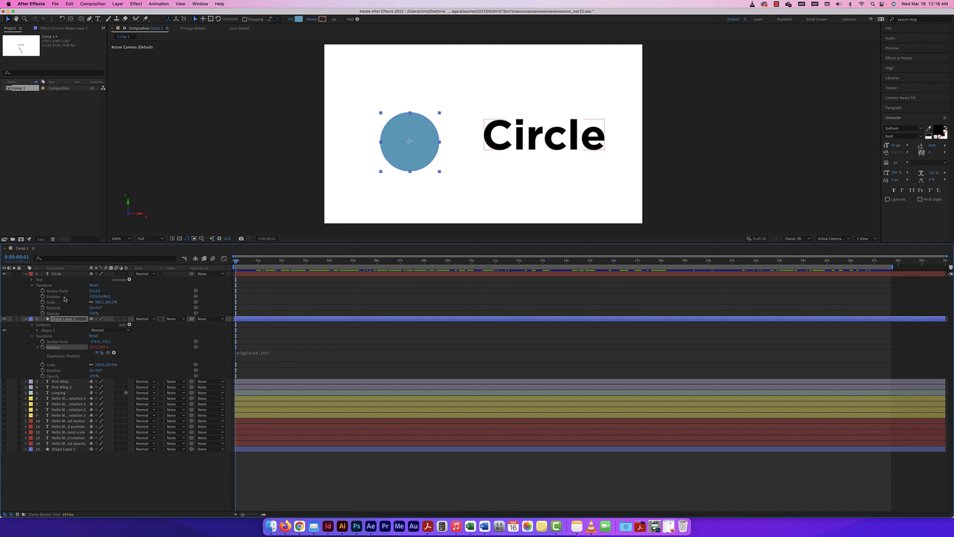
Re-link the text's Position to the circle twice, preview each, then undo the link.
left_click_drag(196, 297, 94, 348)
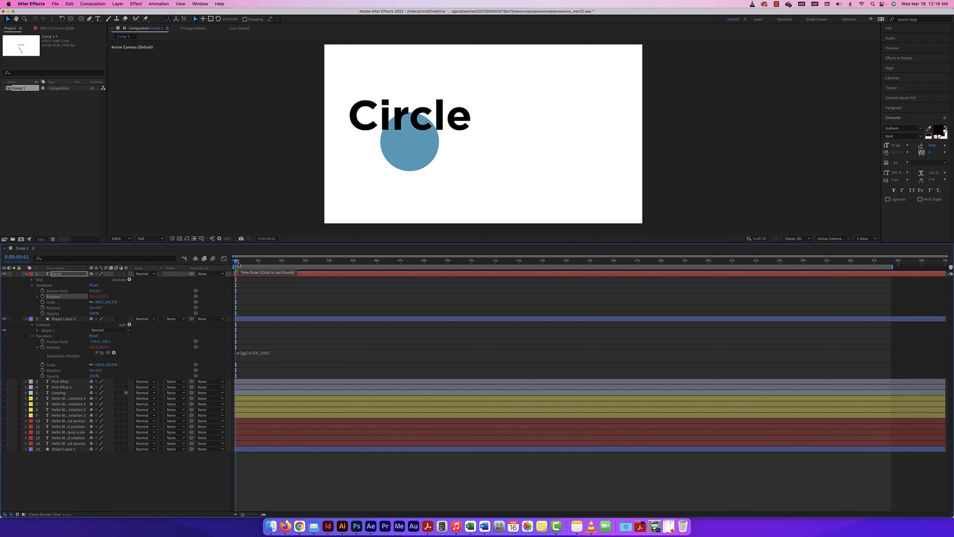
key("space")
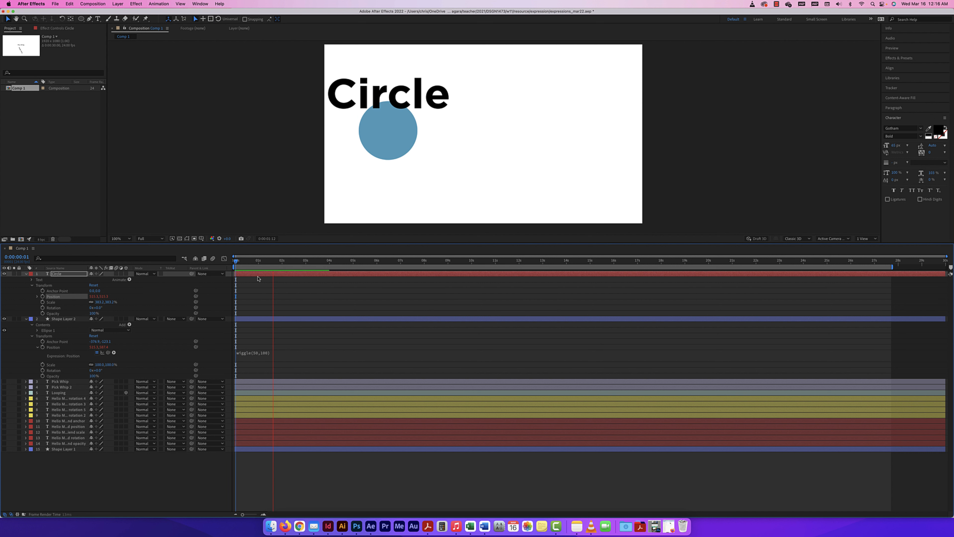
key("super+z")
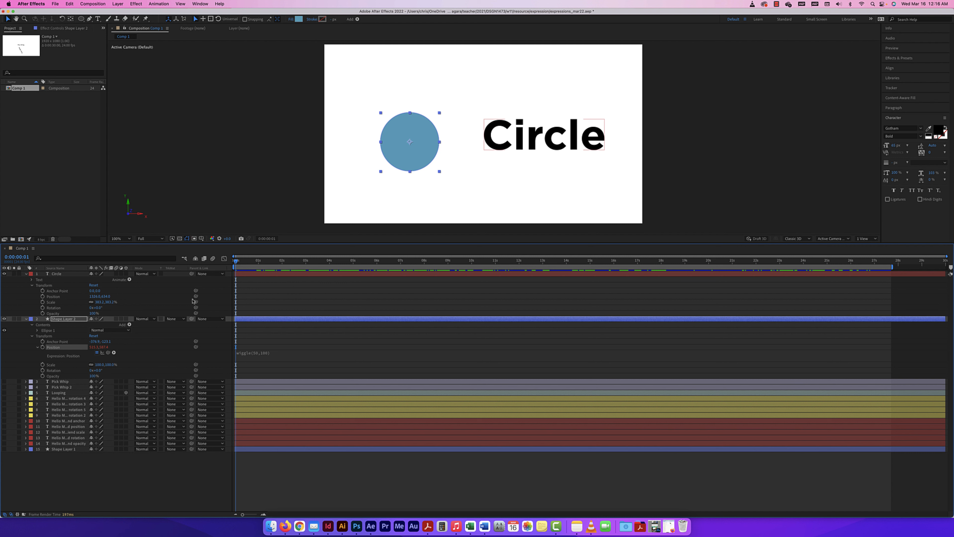
left_click_drag(196, 296, 106, 350)
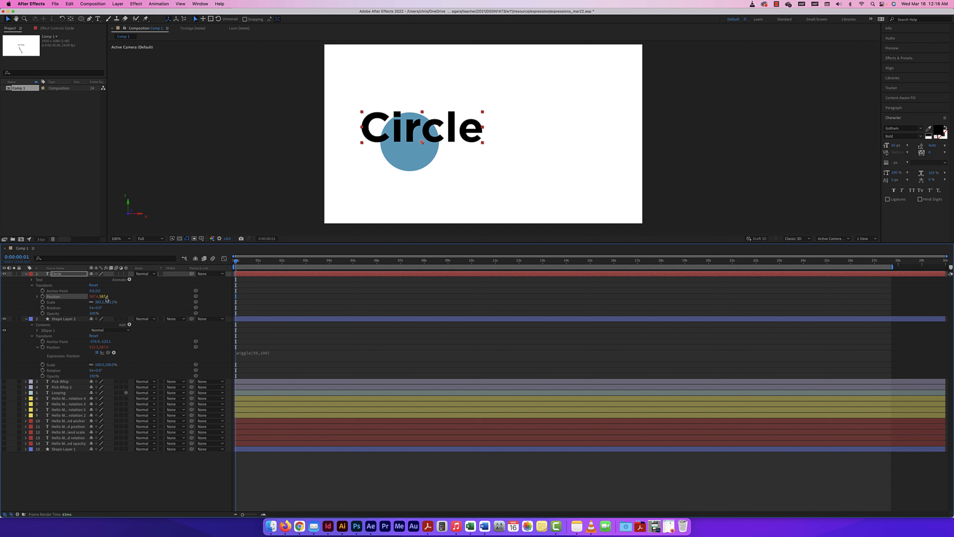
left_click(325, 229)
key("space")
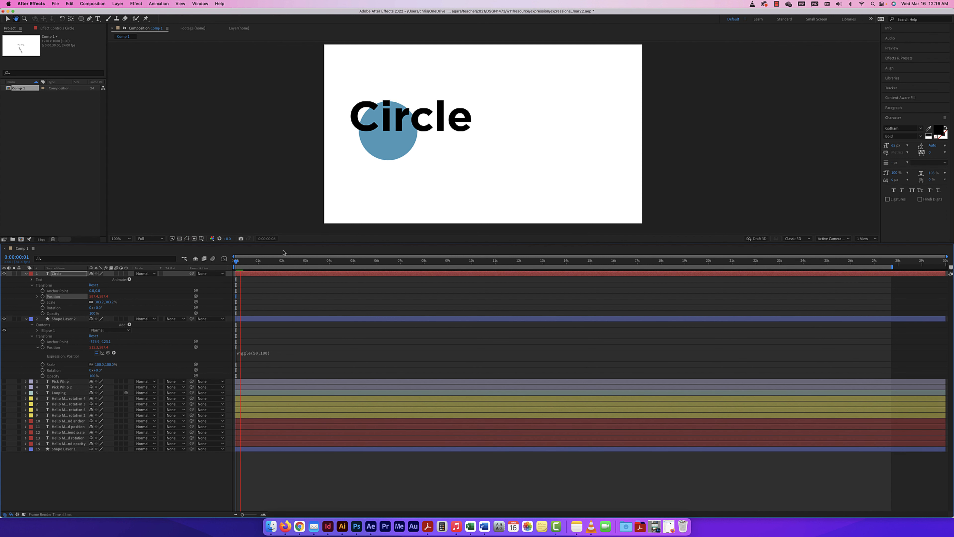
left_click(231, 273)
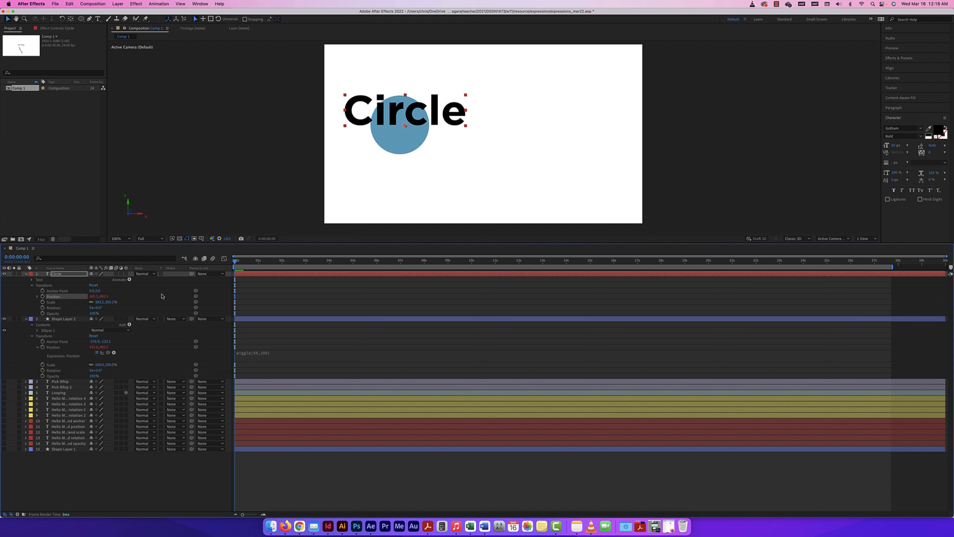
key("super+z")
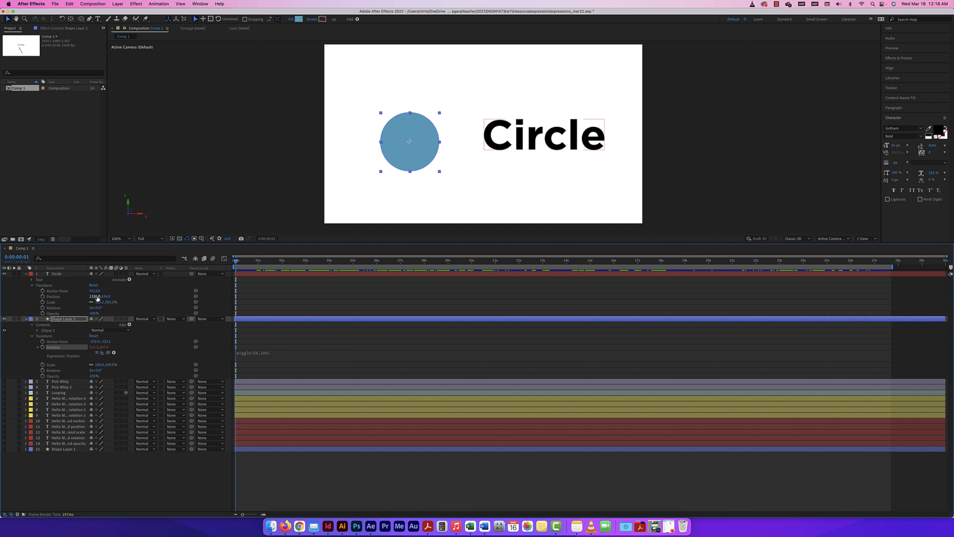
Link the Circle text's Position to Shape Layer 2's position with a pick-whip expression and preview it.
left_click(43, 296, "alt")
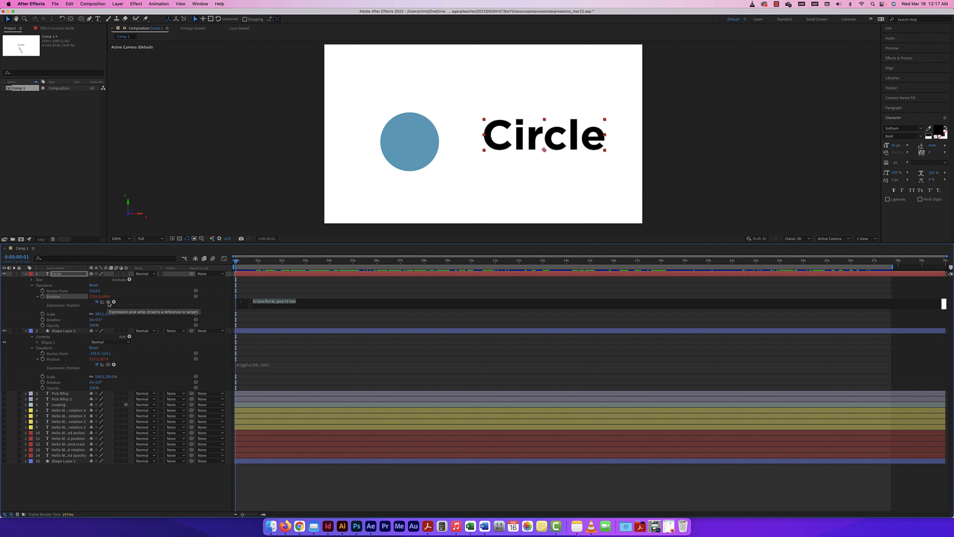
left_click_drag(108, 302, 56, 360)
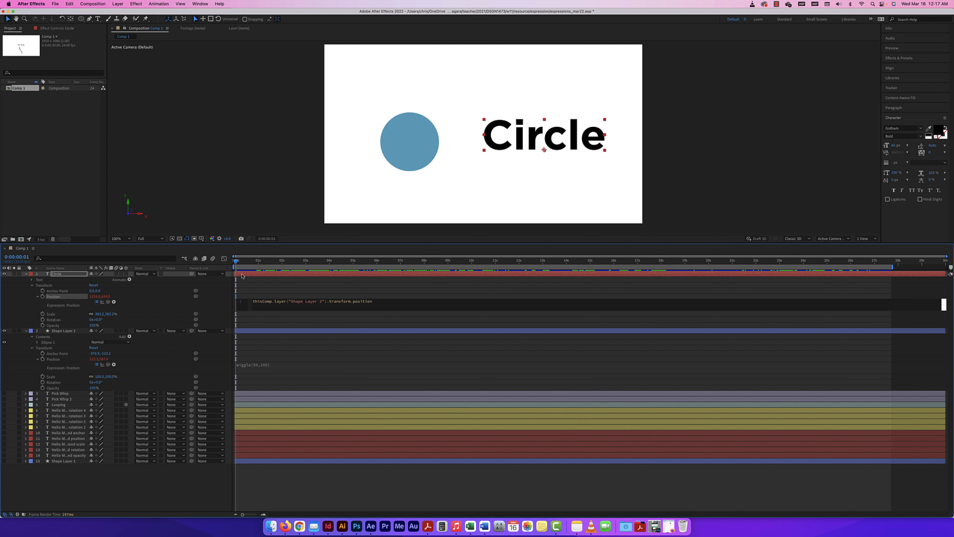
left_click(245, 274)
key("space")
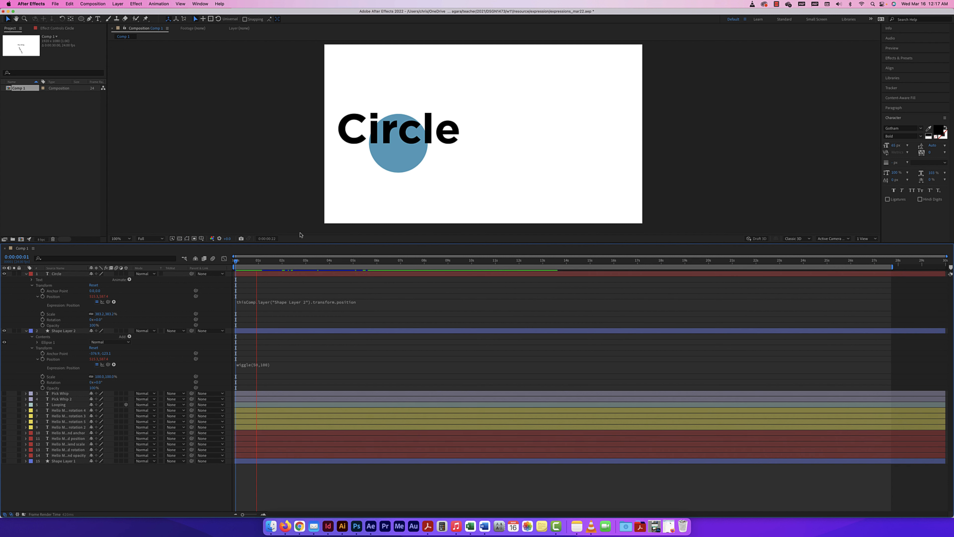
left_click(42, 314)
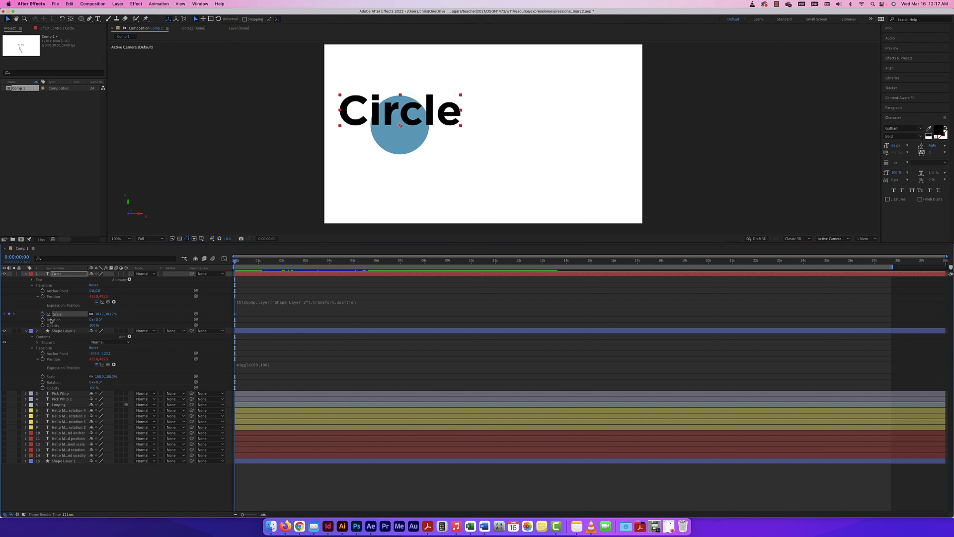
Give the Circle text's Scale a wiggle(50,100) expression and preview the pulsing text.
left_click(42, 314)
left_click(42, 313, "alt")
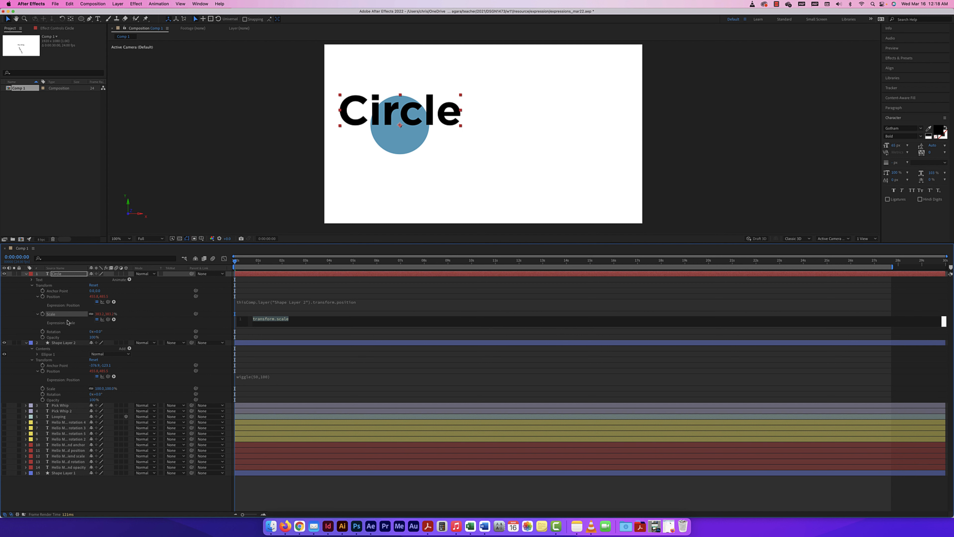
type("wiggle")
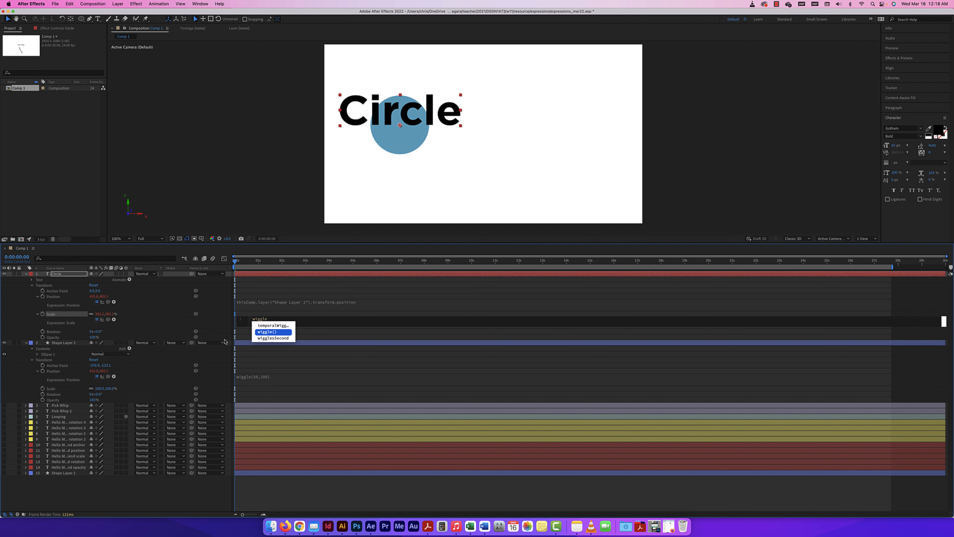
left_click(271, 333)
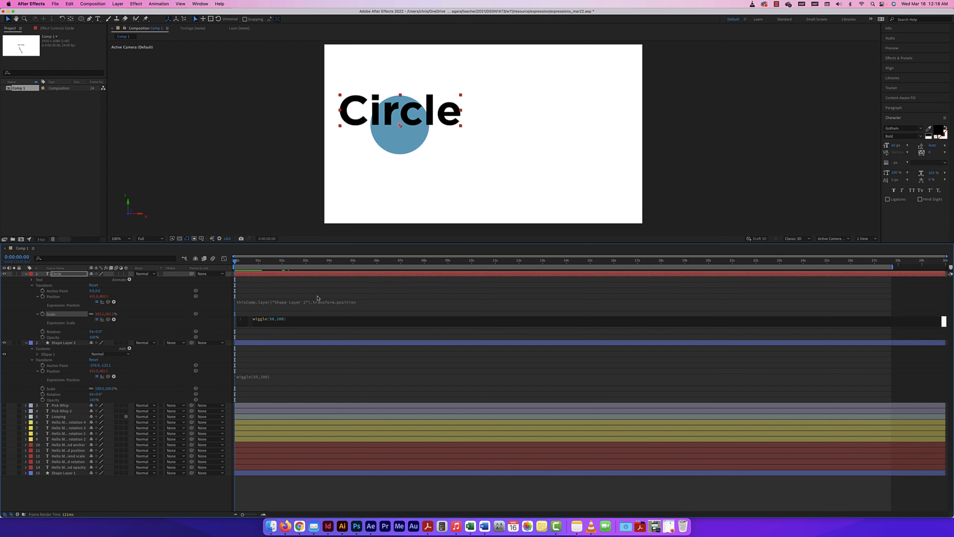
left_click(299, 331)
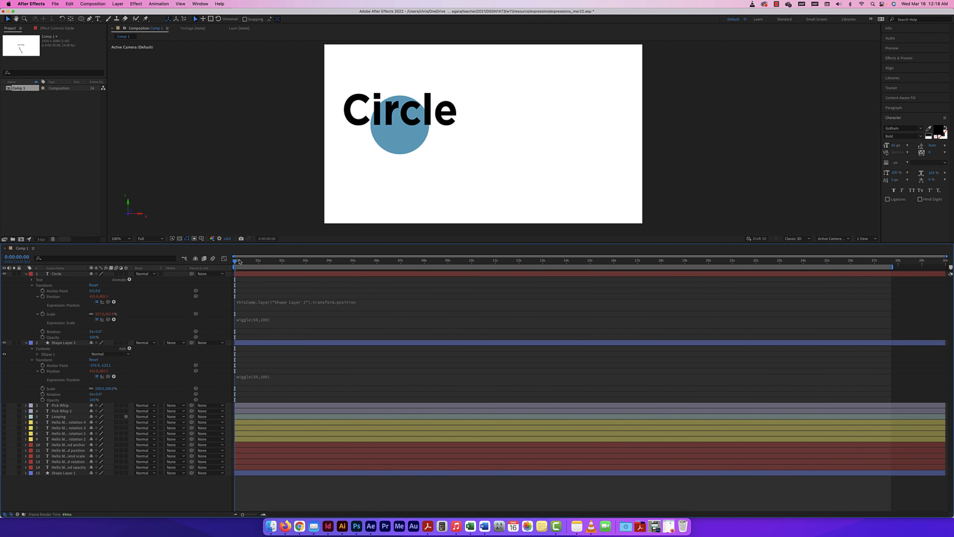
key("space")
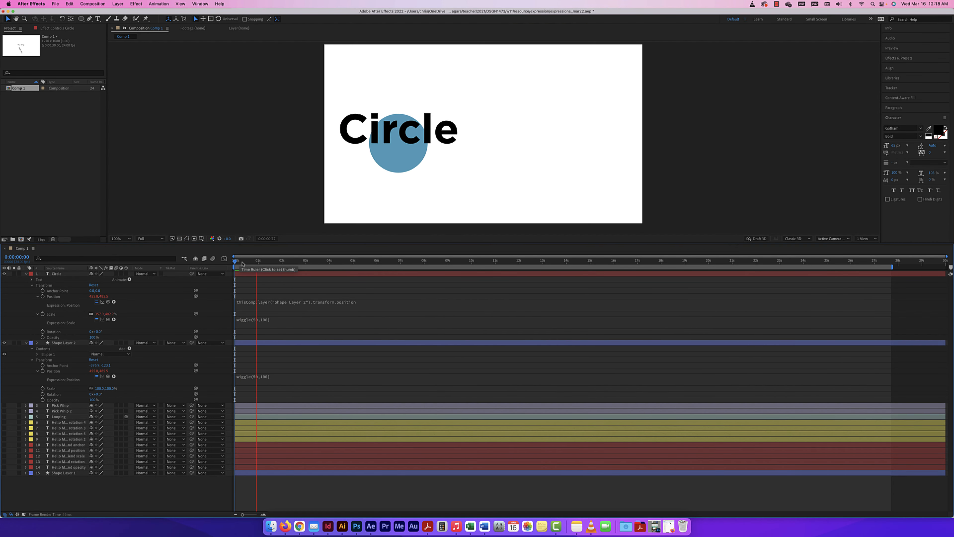
key("space")
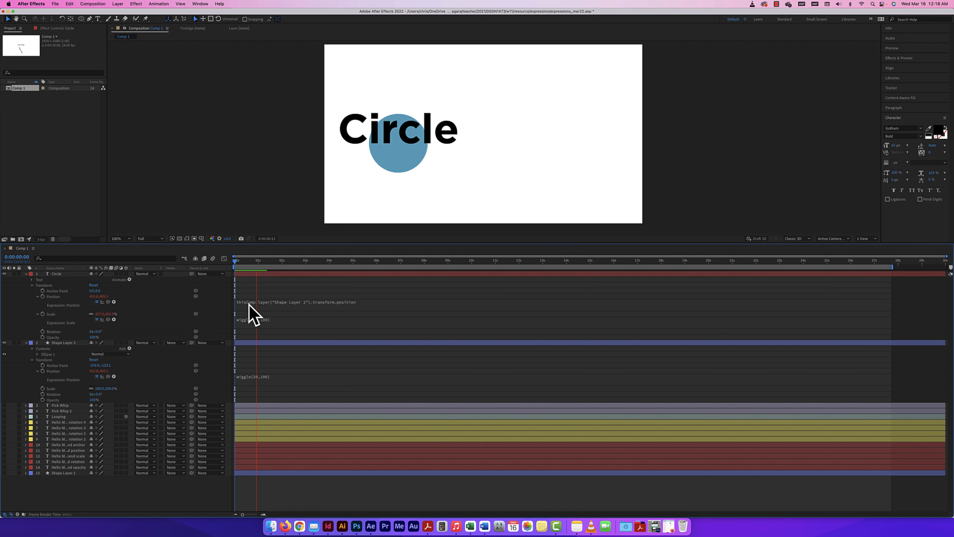
Change Shape Layer 2's position expression from wiggle(50,100) to wiggle(10,10).
left_click(258, 376)
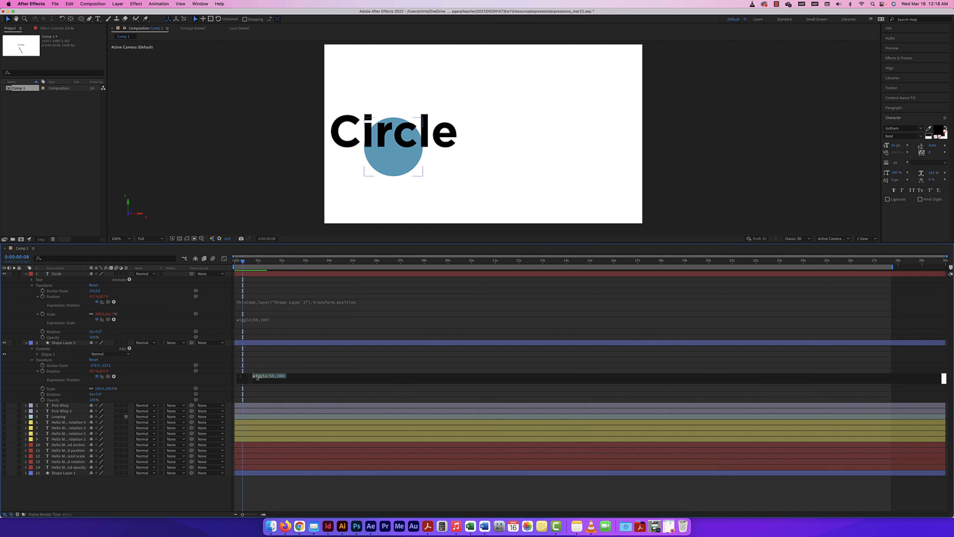
left_click(257, 376)
double_click(271, 376)
type("110")
left_click(273, 376)
key("BackSpace")
left_click_drag(285, 375, 278, 375)
Preview the gentler wiggle from the start, then collapse both layers' properties.
left_click_drag(242, 261, 225, 262)
key("space")
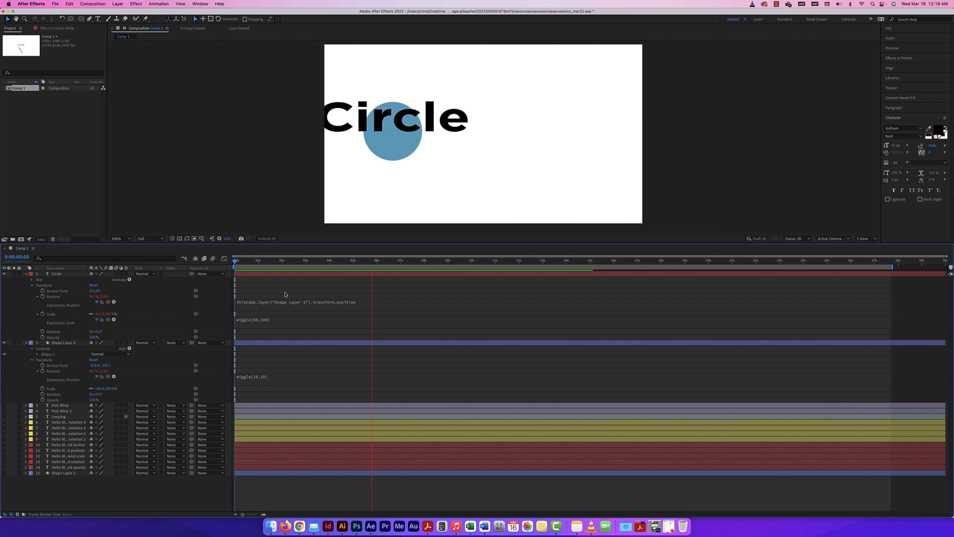
key("space")
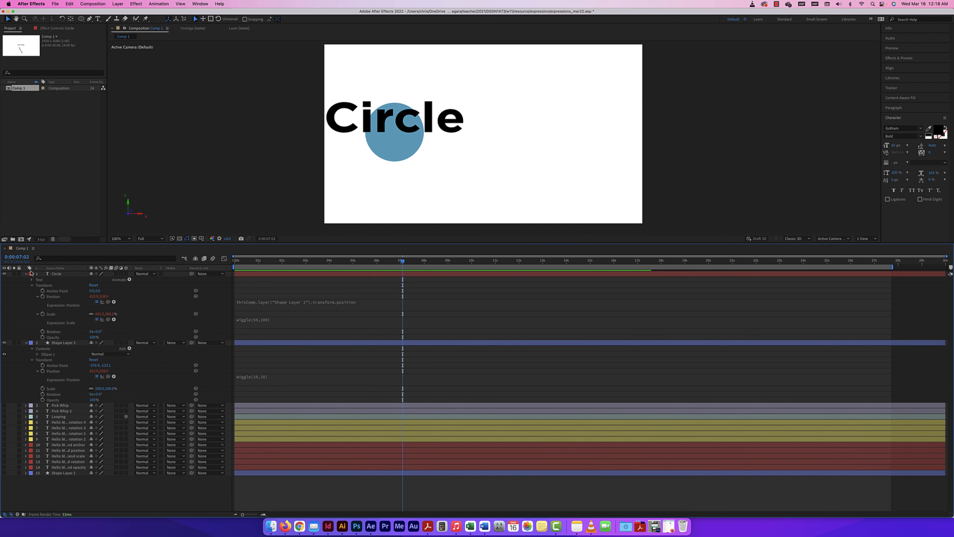
left_click(27, 274)
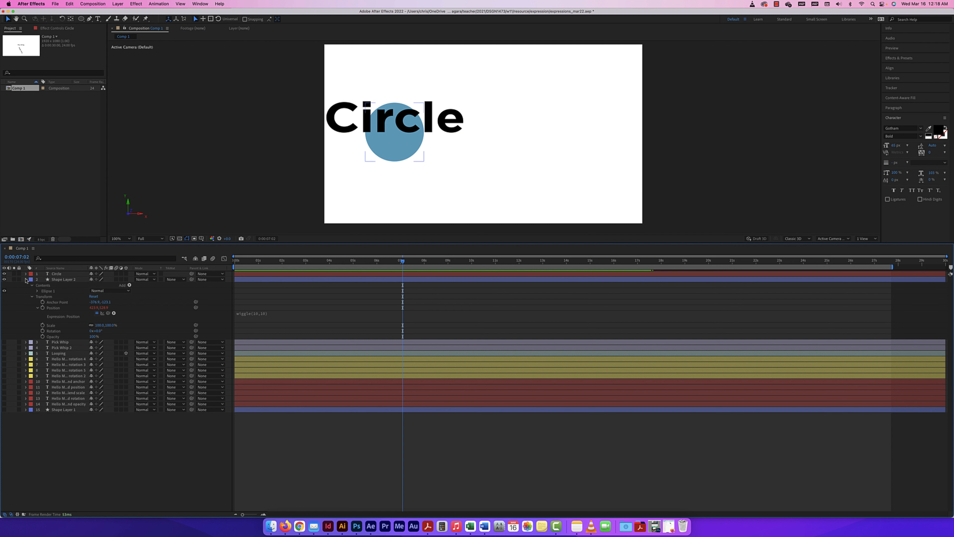
left_click(26, 279)
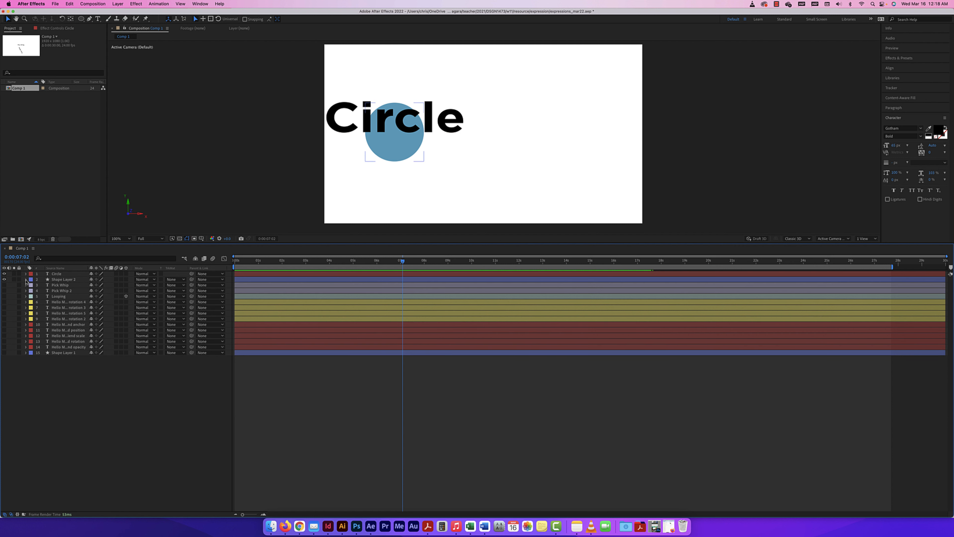